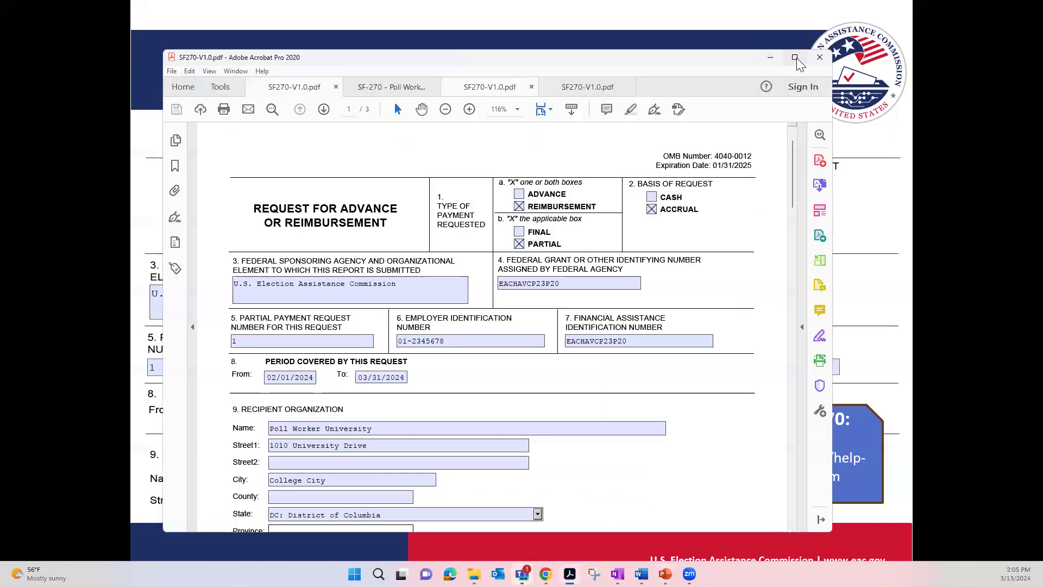
- Switch to Adobe Acrobat and skim the first SF-270 request from its opening page through the item instructions and back to the start
click(795, 59)
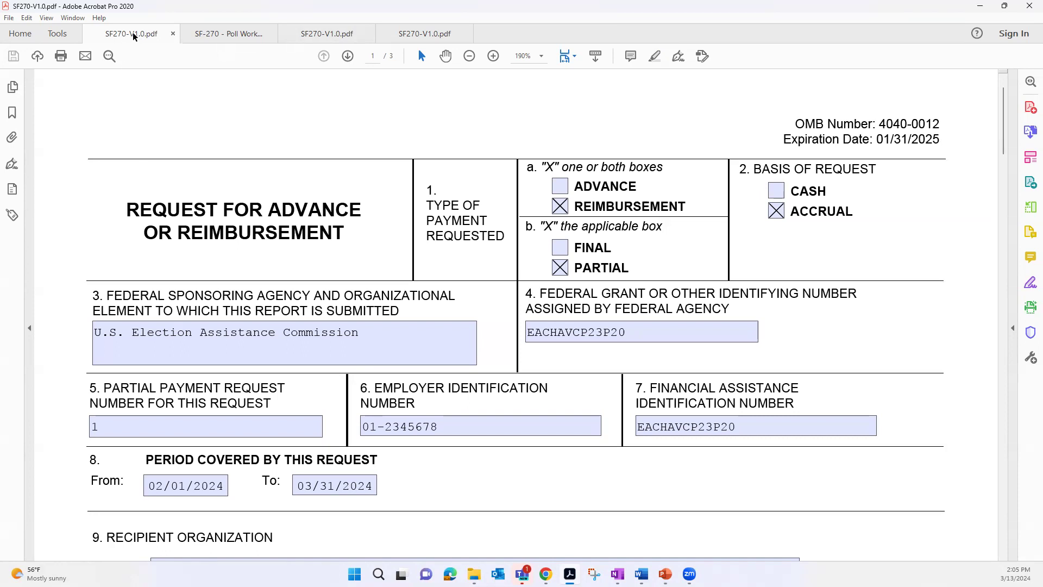
drag(135, 33, 172, 86)
drag(1004, 107, 990, 219)
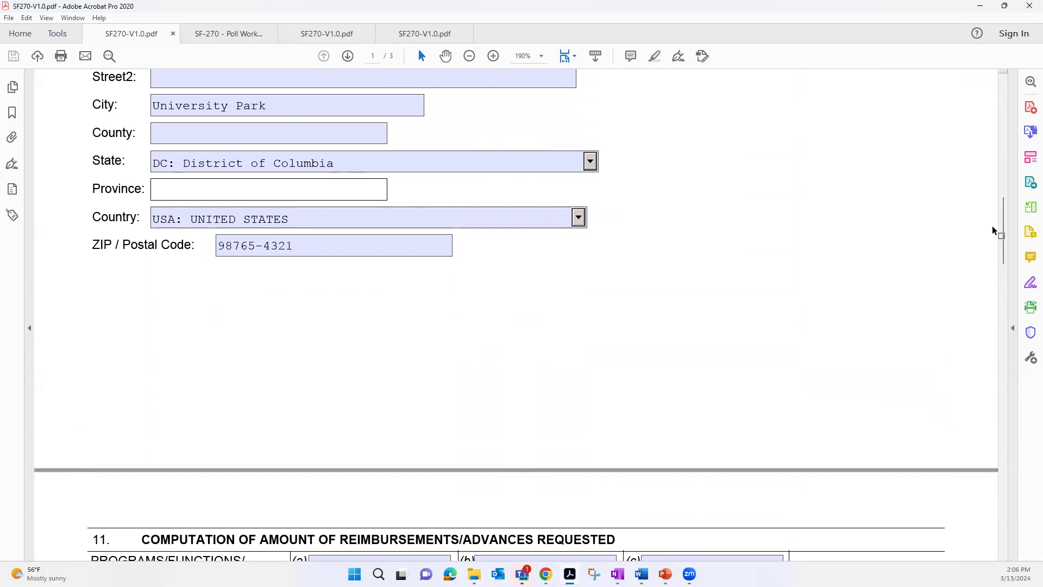
drag(1006, 228, 1028, 449)
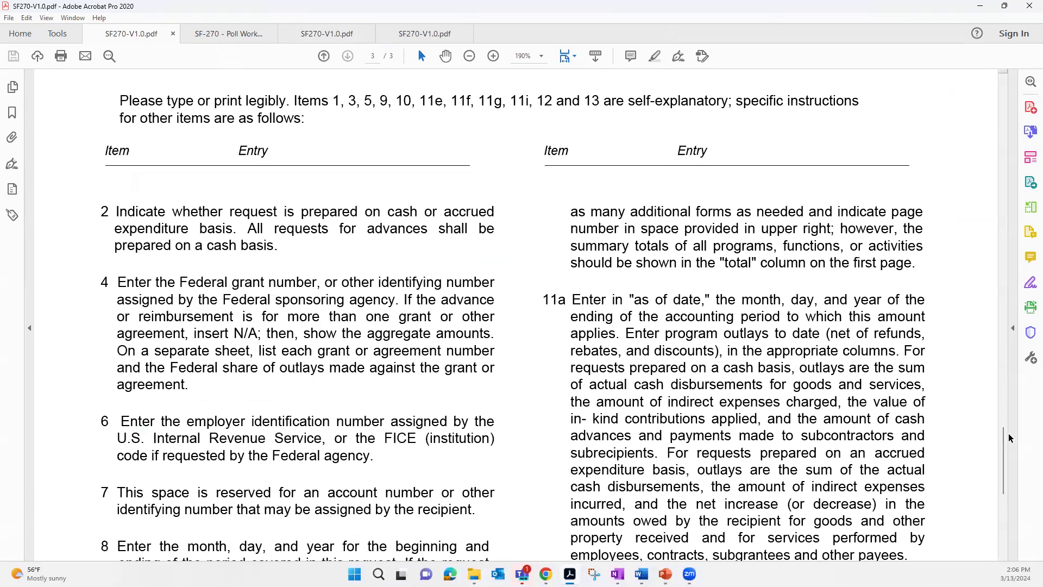
mouse_move(1005, 441)
mouse_down()
mouse_move(1021, 523)
mouse_move(1014, 432)
mouse_up()
drag(1004, 457, 1005, 112)
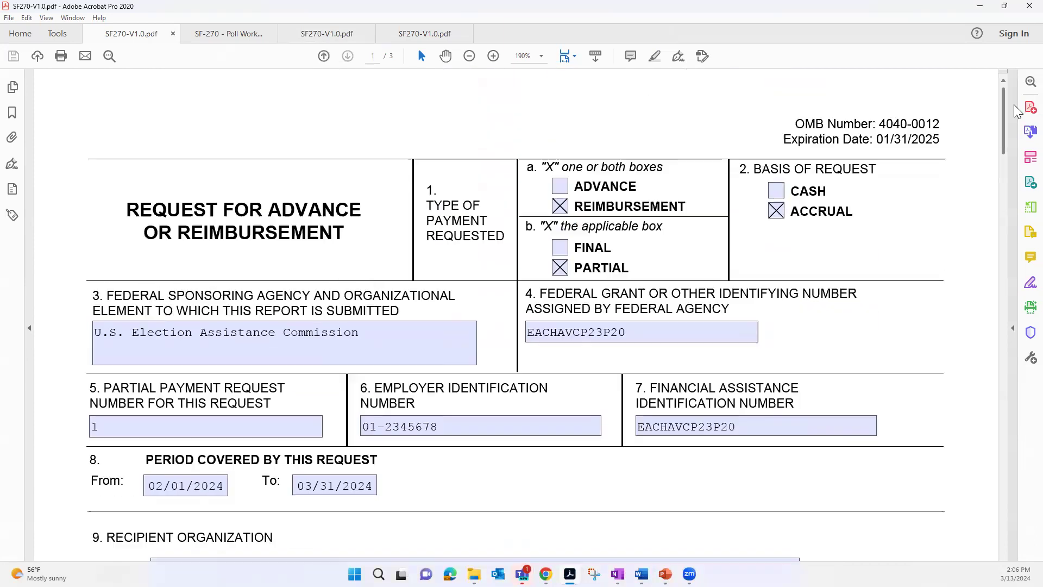
- Review page 1 of the form, from the payment type and request period through the recipient organization and payee sections
scroll(970, 251, down, 1)
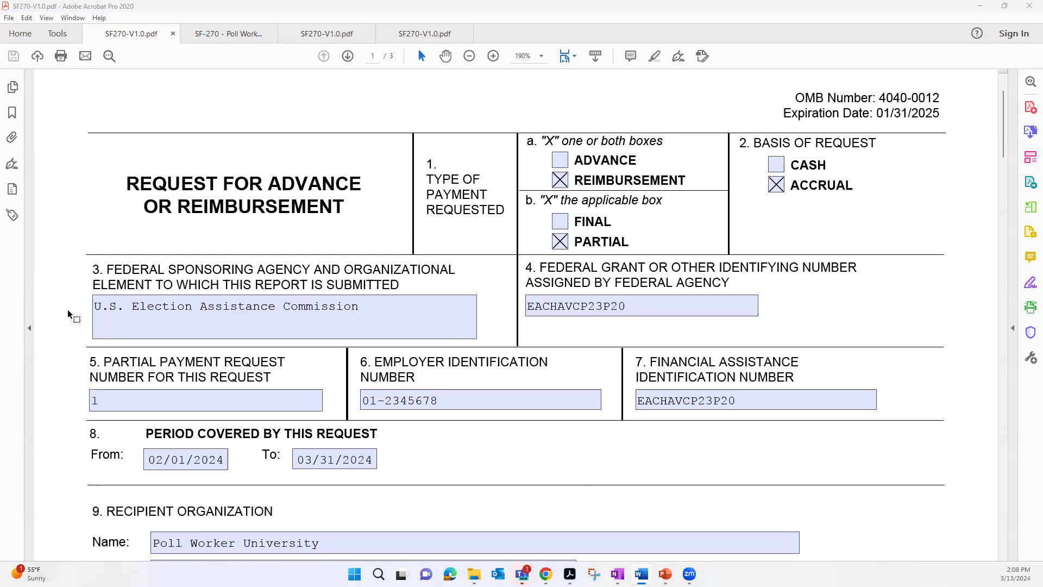
scroll(67, 309, down, 5)
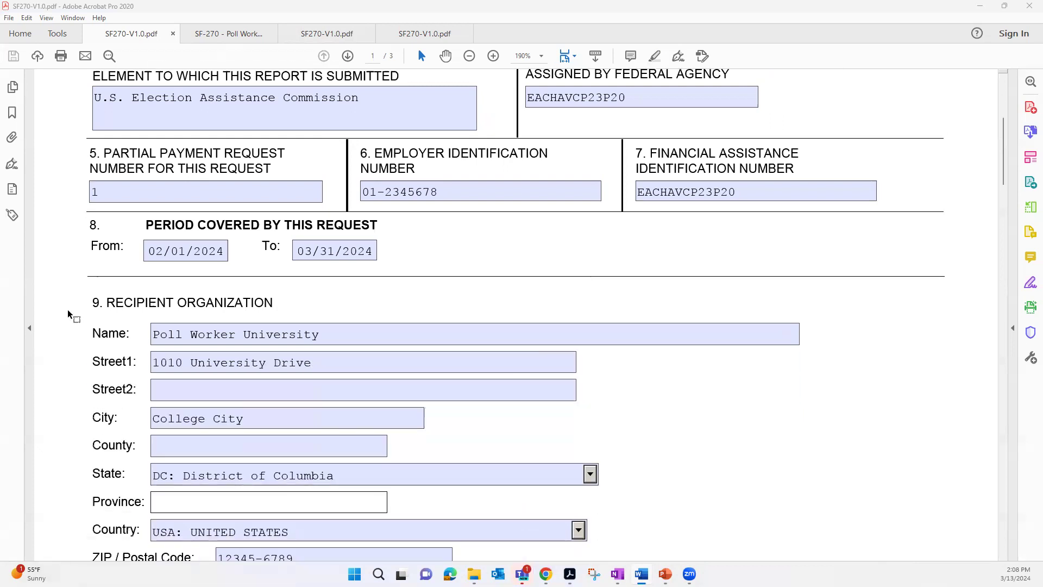
scroll(67, 309, down, 3)
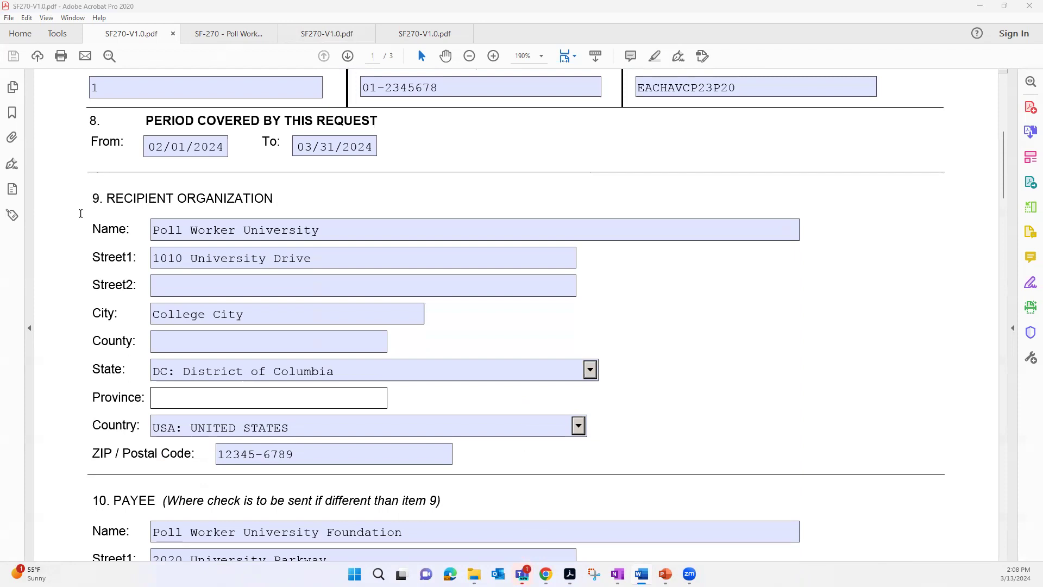
scroll(81, 213, down, 1)
scroll(81, 214, down, 3)
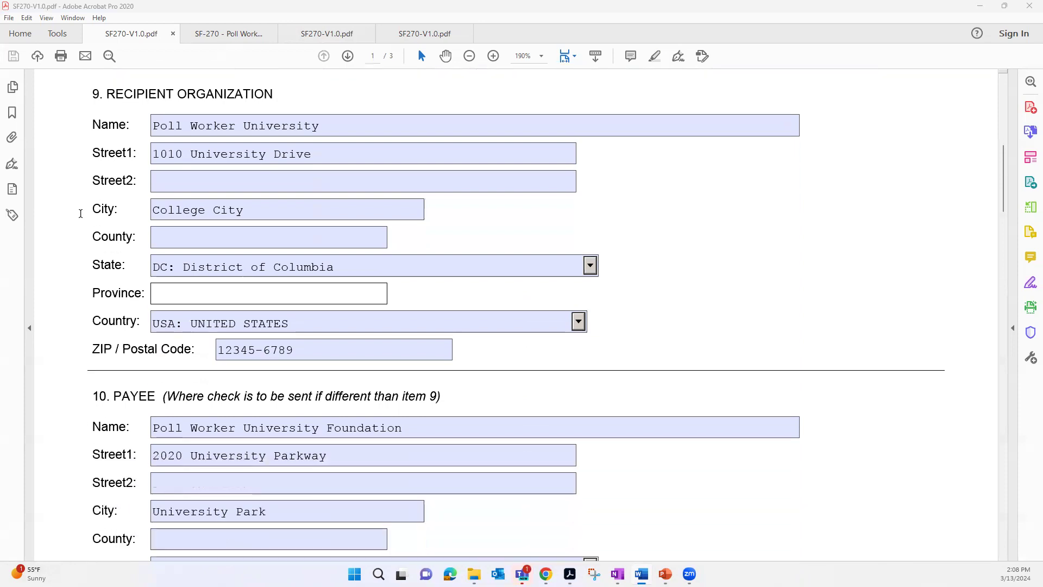
scroll(80, 213, down, 6)
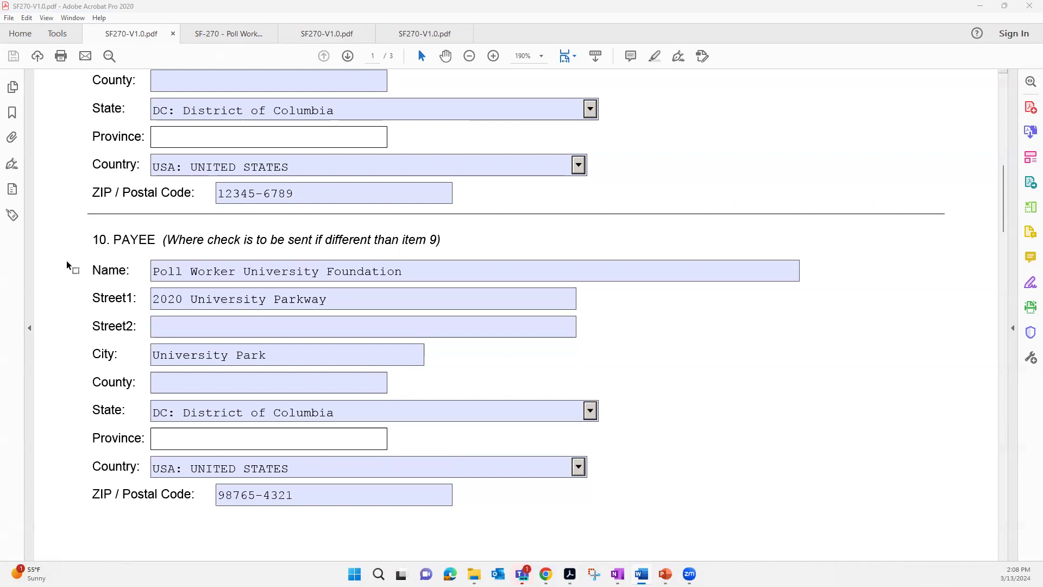
scroll(66, 260, down, 7)
- Examine the section 11 computation entries for the as-of date, total program outlays and cumulative program income
scroll(67, 260, down, 5)
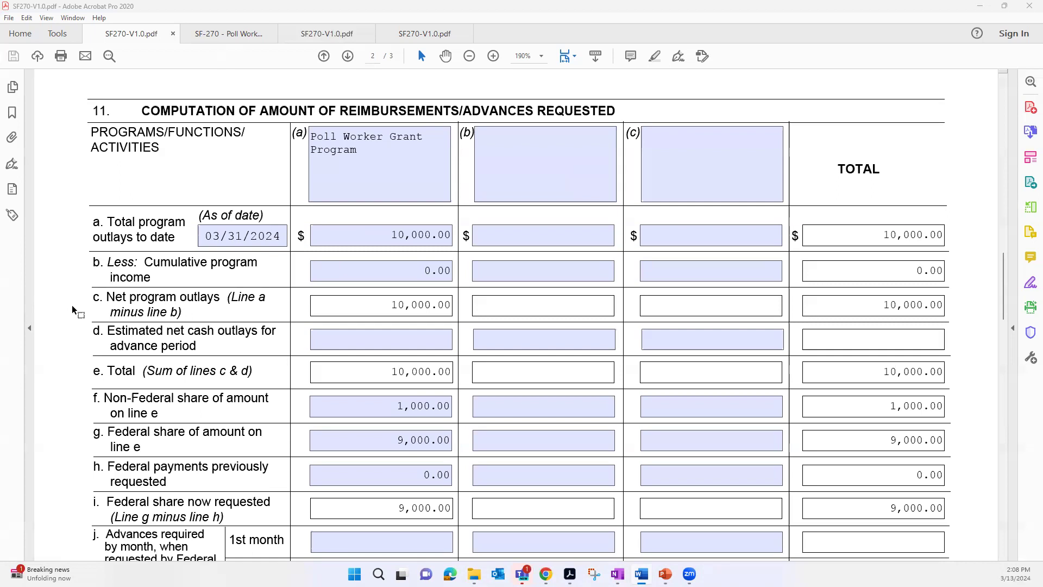
scroll(63, 326, down, 1)
scroll(64, 326, up, 1)
click(226, 235)
click(71, 246)
click(378, 228)
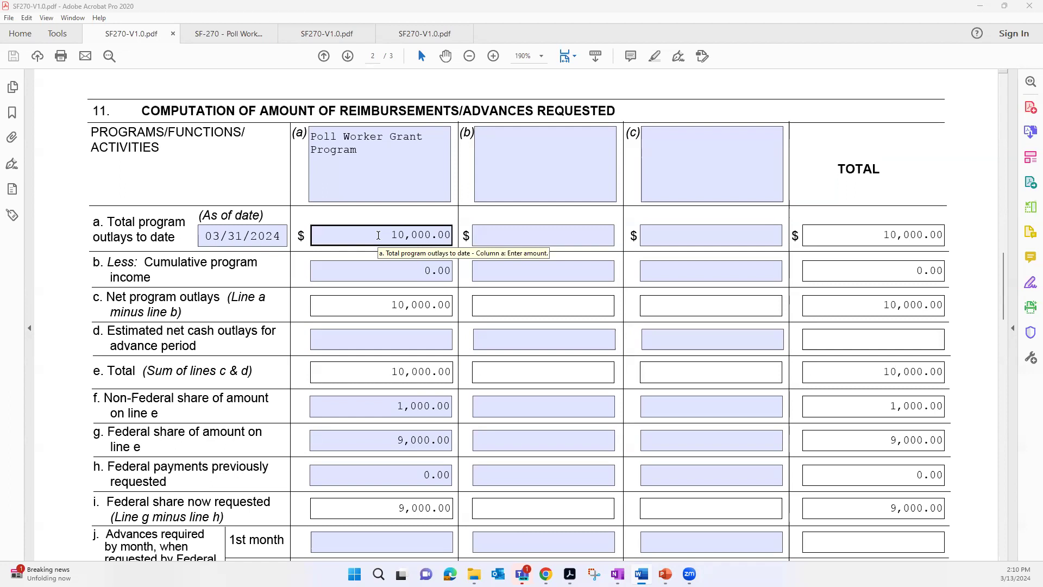
click(317, 270)
click(199, 276)
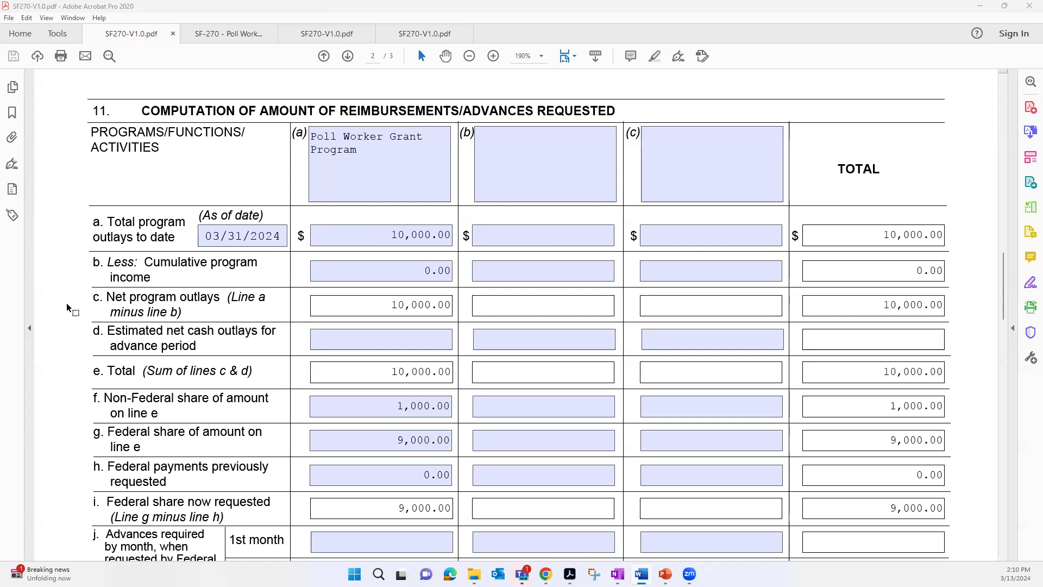
- Examine section 11 lines c through i, covering net outlays, non-Federal and Federal shares, previous Federal payments and the share now requested
scroll(68, 307, down, 1)
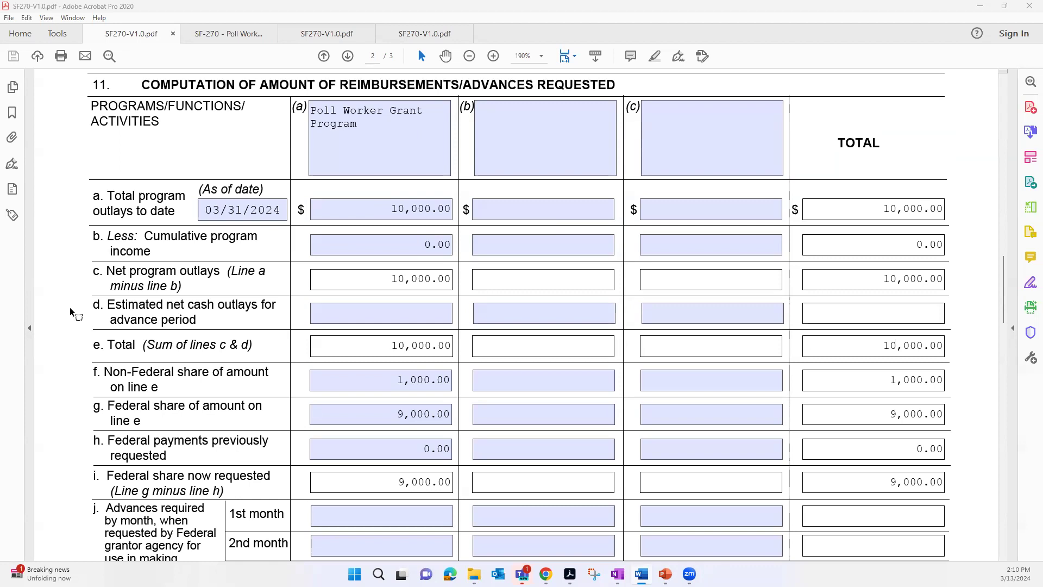
scroll(71, 309, down, 1)
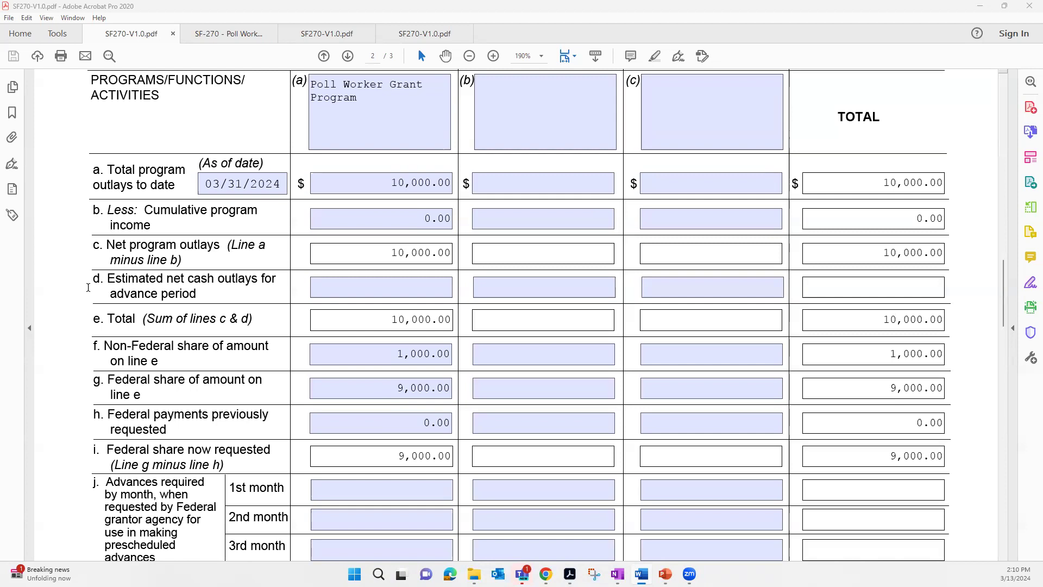
scroll(73, 311, down, 1)
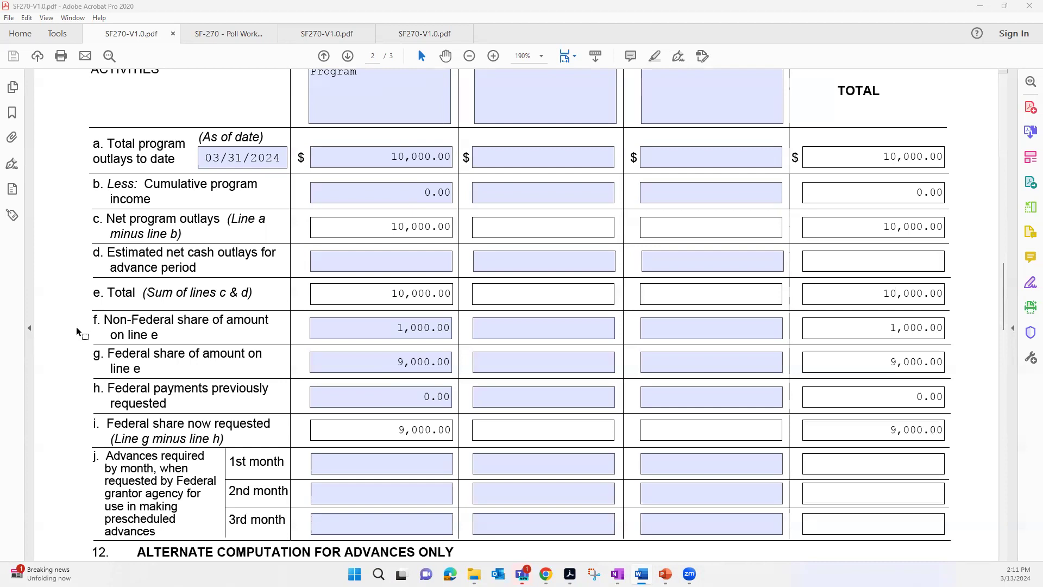
scroll(71, 363, down, 1)
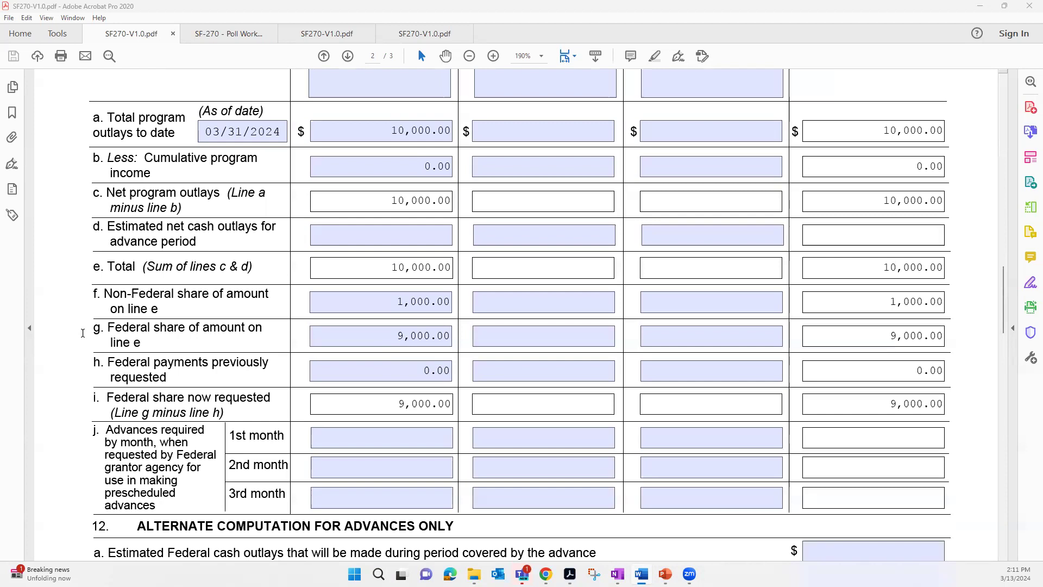
scroll(82, 369, down, 1)
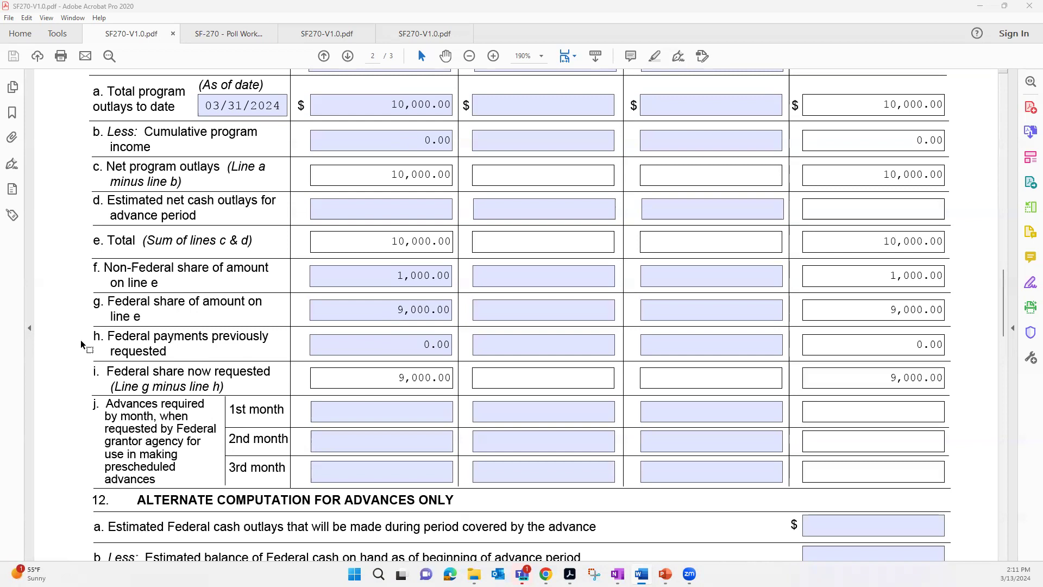
click(387, 344)
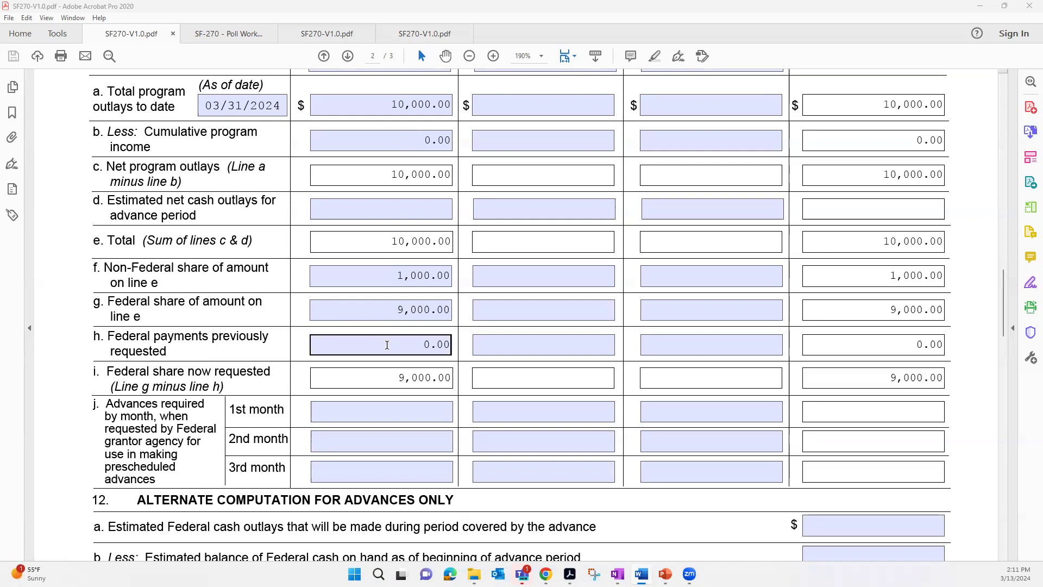
click(438, 313)
click(334, 406)
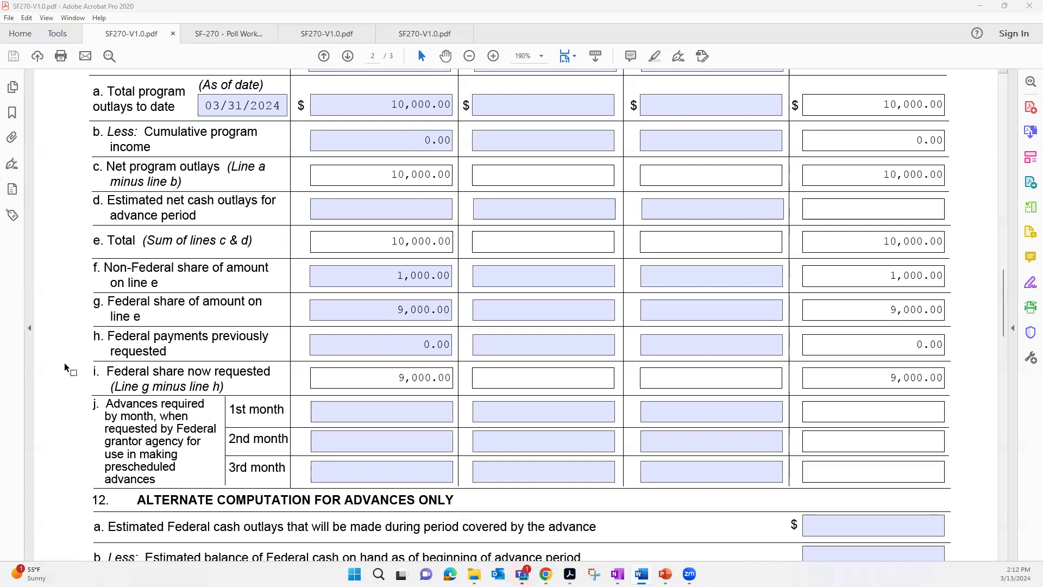
- Look over the monthly advances lines, the section 12 alternate computation for advances and the start of the certification section
scroll(65, 368, down, 3)
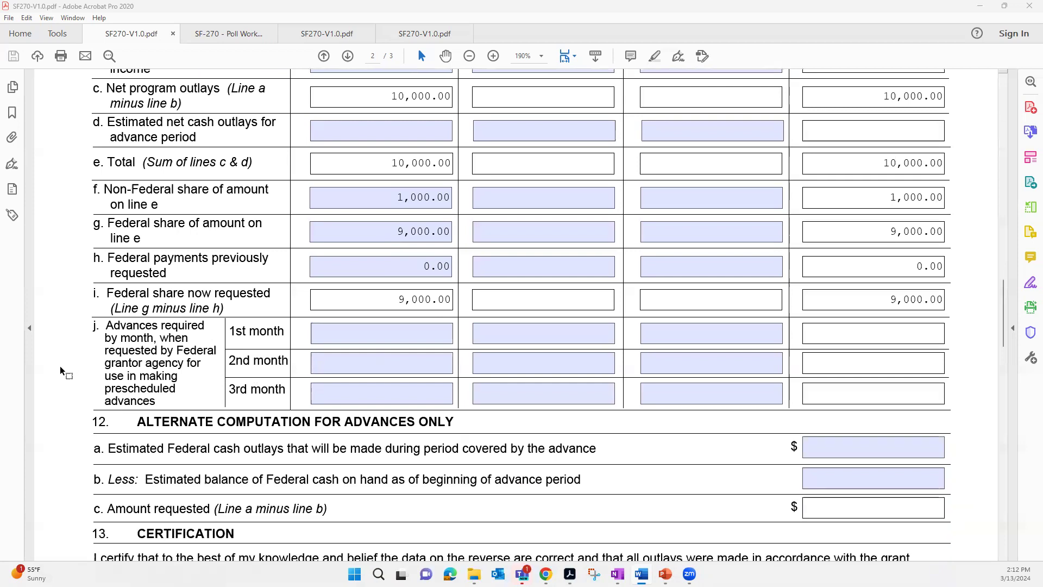
scroll(60, 372, down, 3)
scroll(59, 368, down, 2)
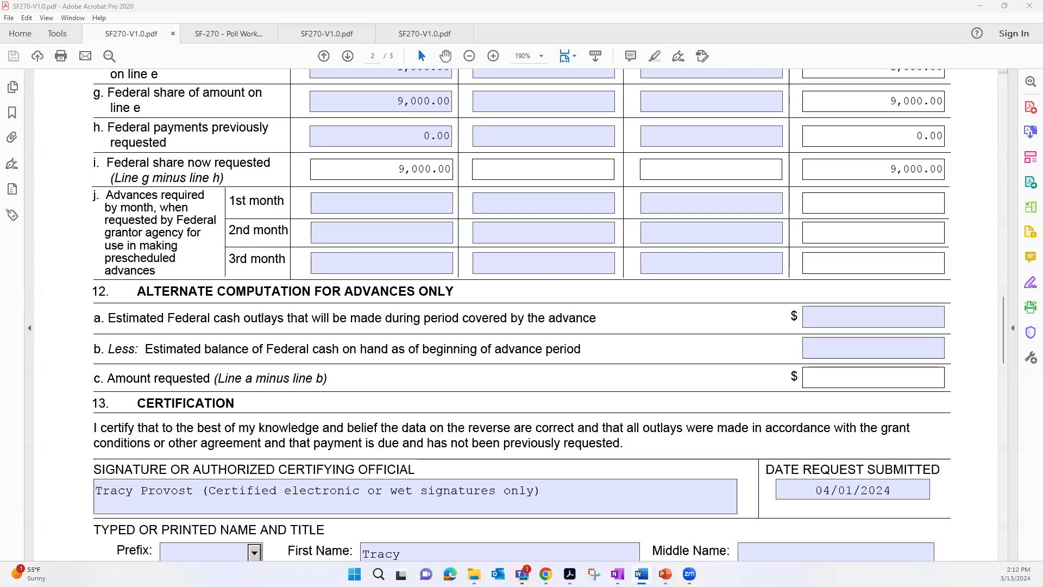
scroll(95, 137, up, 1)
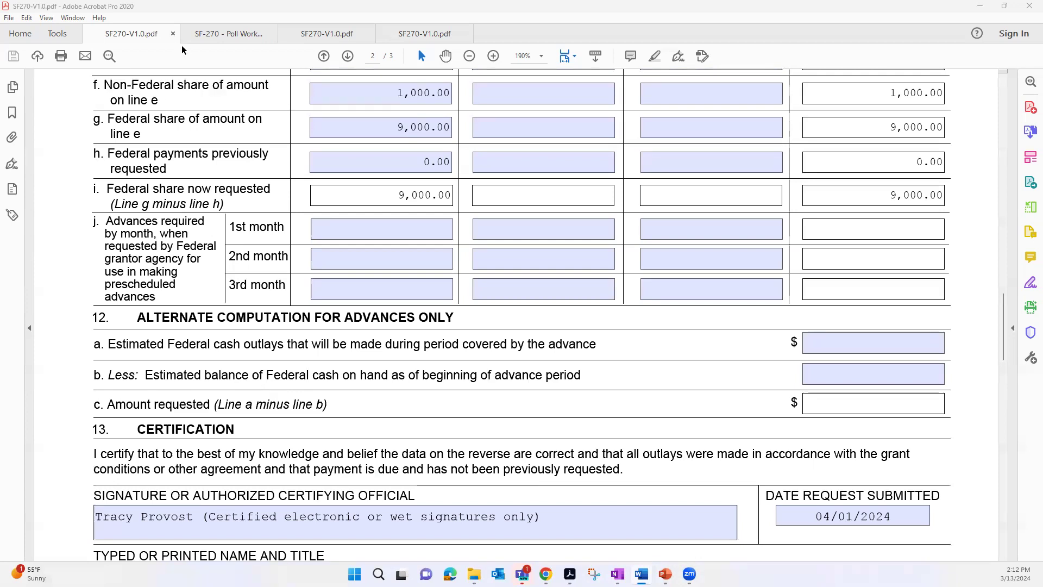
- Open the marked-up first reimbursement SF-270 and review its highlighted calculated lines, crossed-out advance sections and signed certification
click(225, 34)
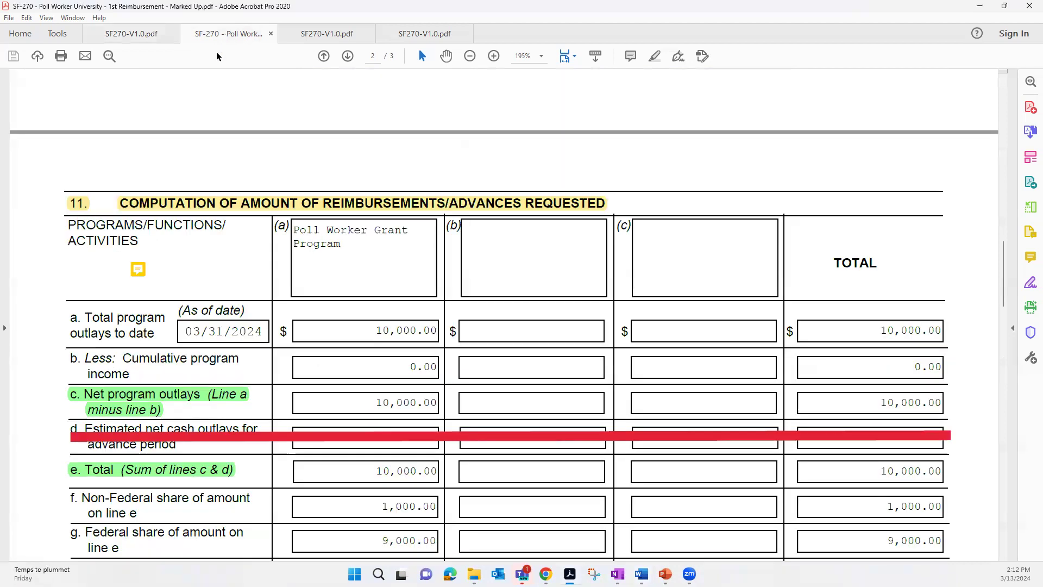
scroll(42, 239, down, 3)
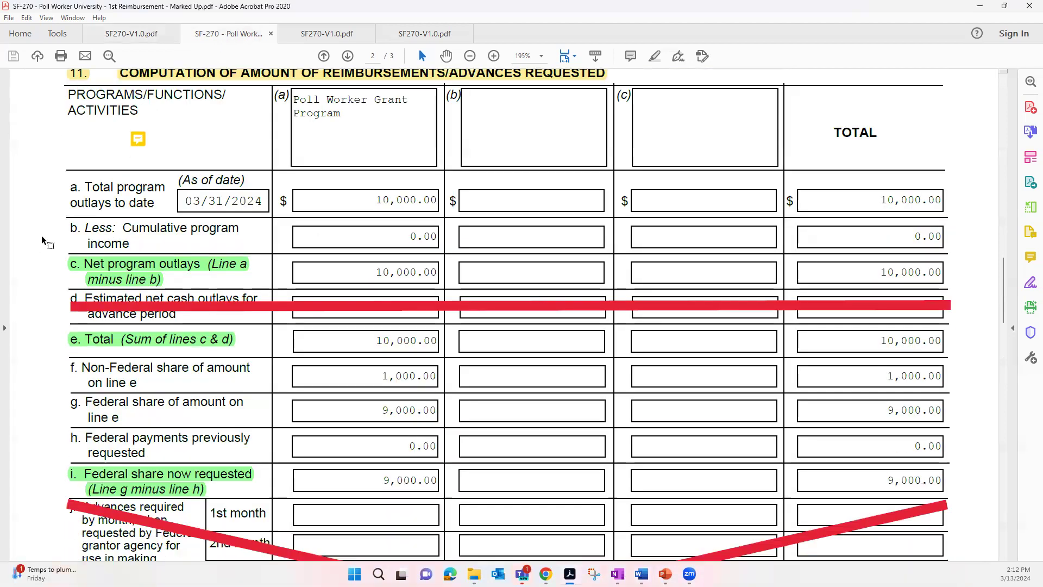
scroll(28, 216, down, 1)
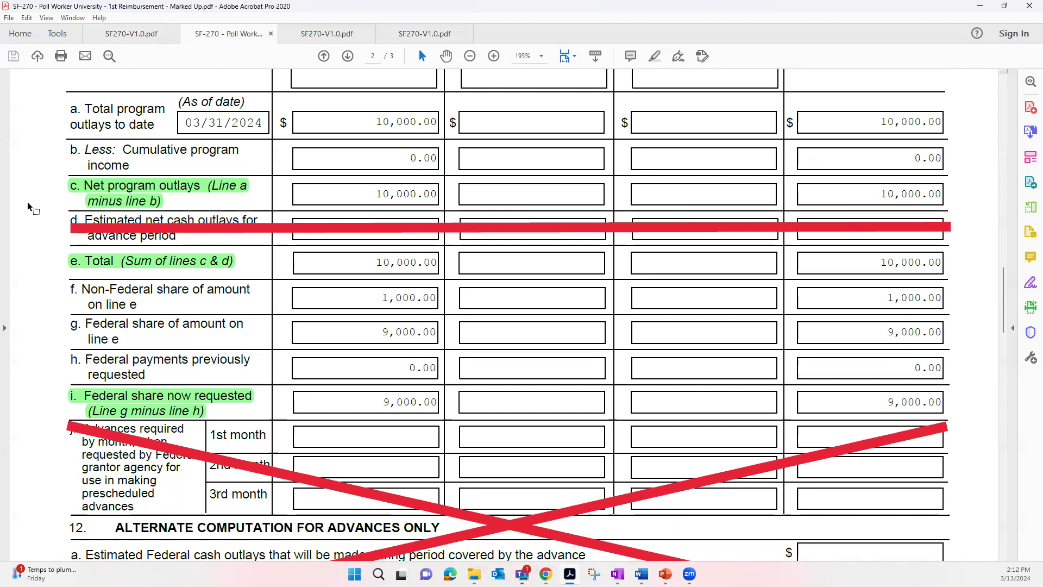
scroll(28, 201, down, 3)
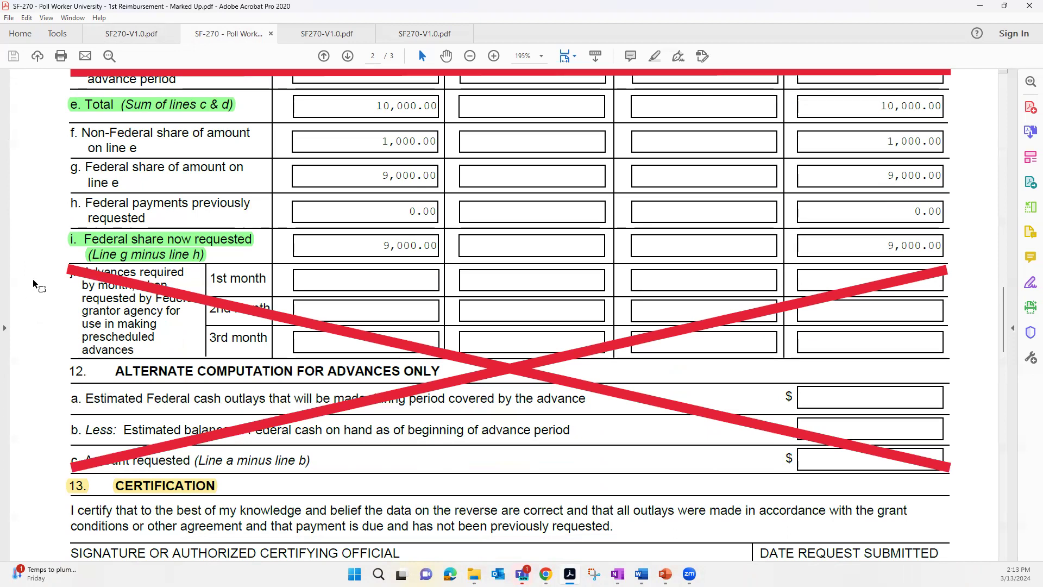
scroll(34, 279, down, 5)
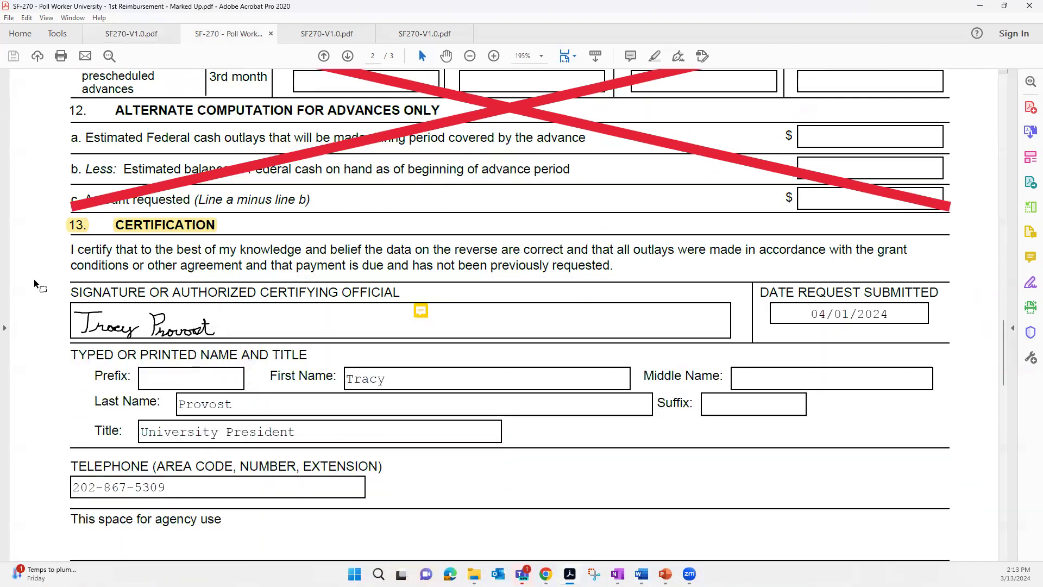
scroll(34, 278, down, 1)
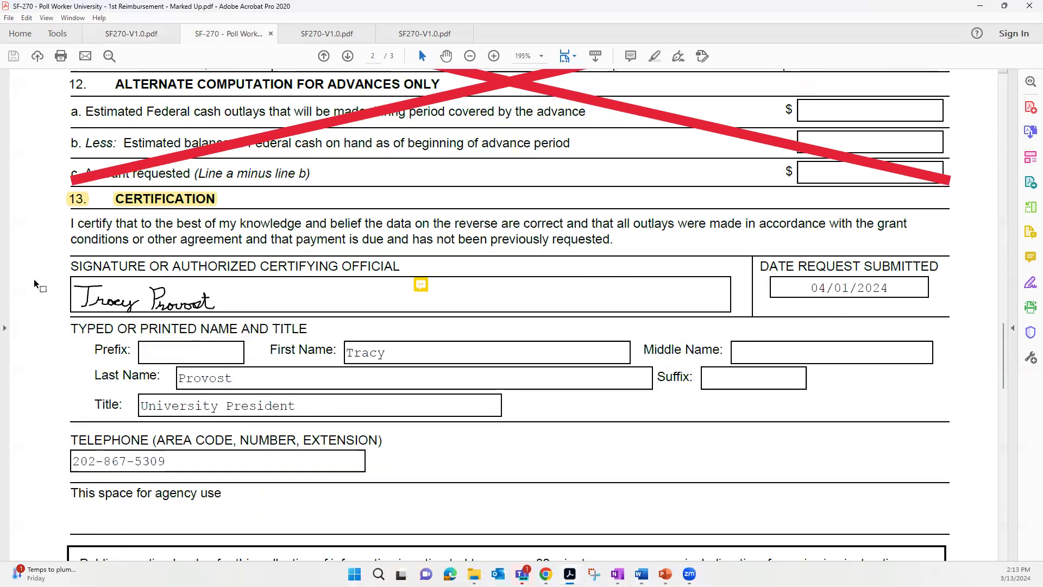
- Return to the first unmarked SF-270, review its section 13 certification fields and go back to the start of the form
click(126, 34)
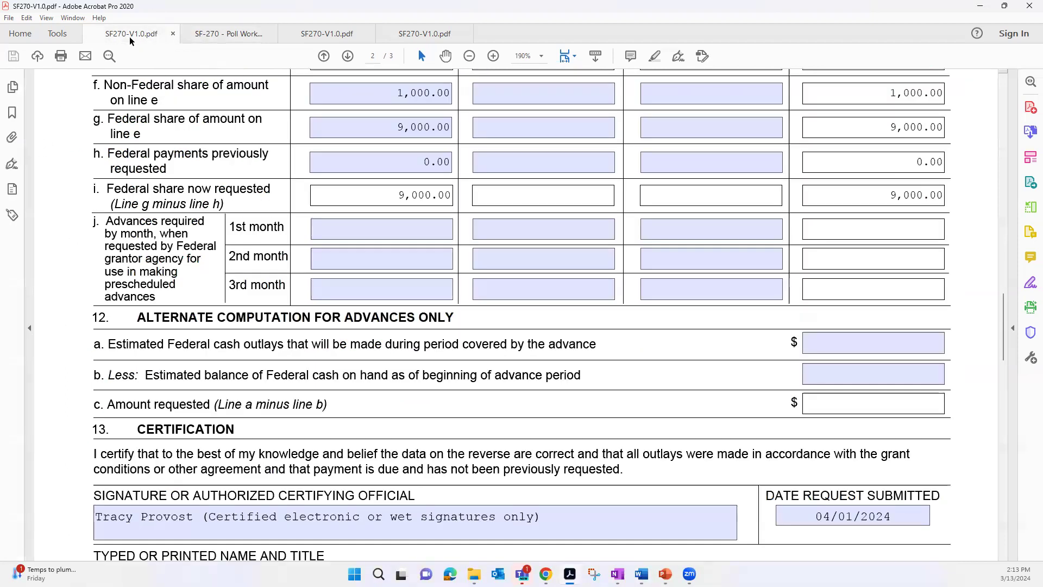
scroll(64, 282, down, 10)
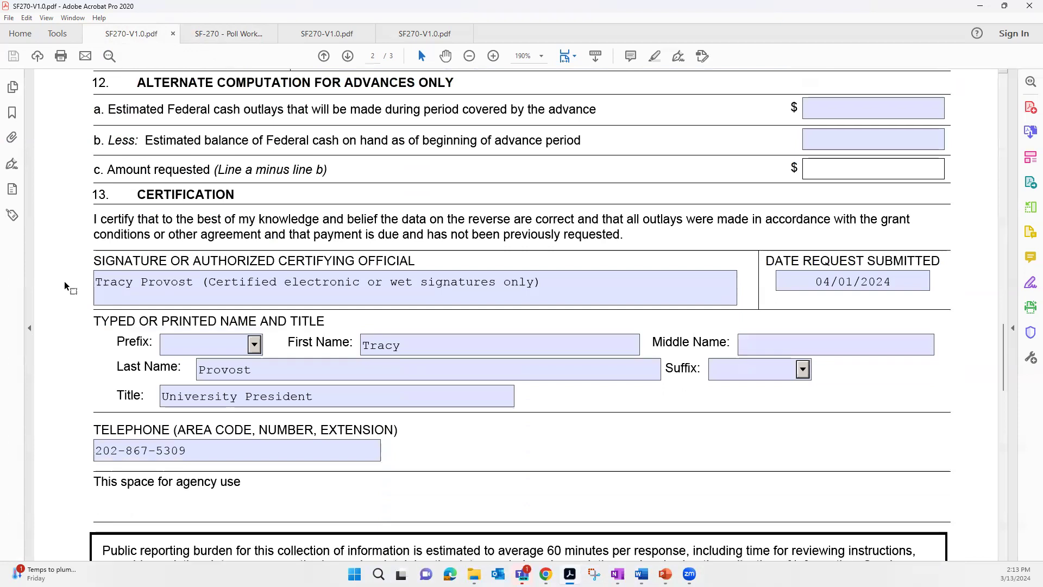
scroll(64, 282, down, 2)
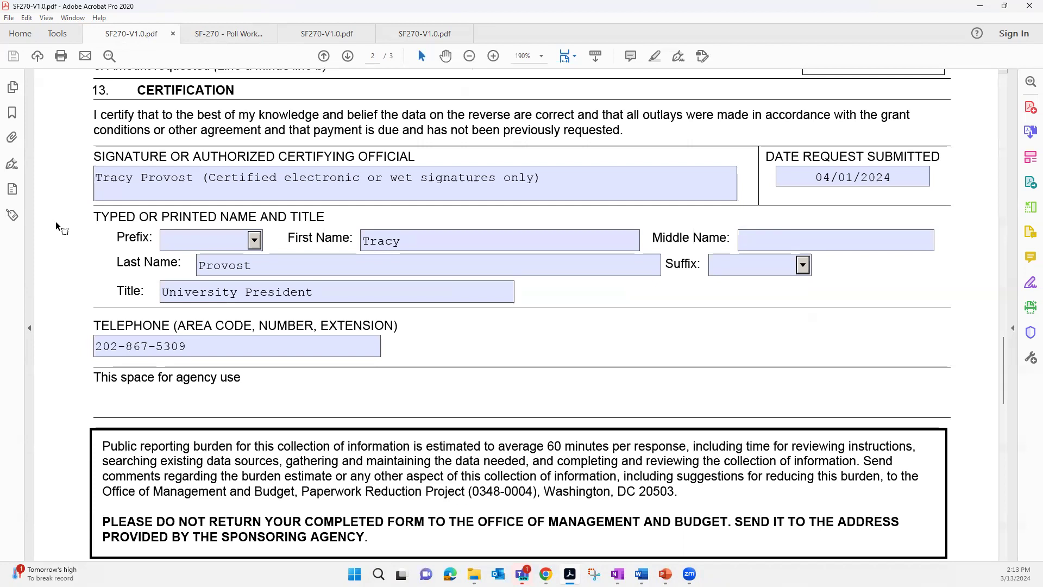
scroll(55, 220, up, 4)
drag(1002, 368, 967, 128)
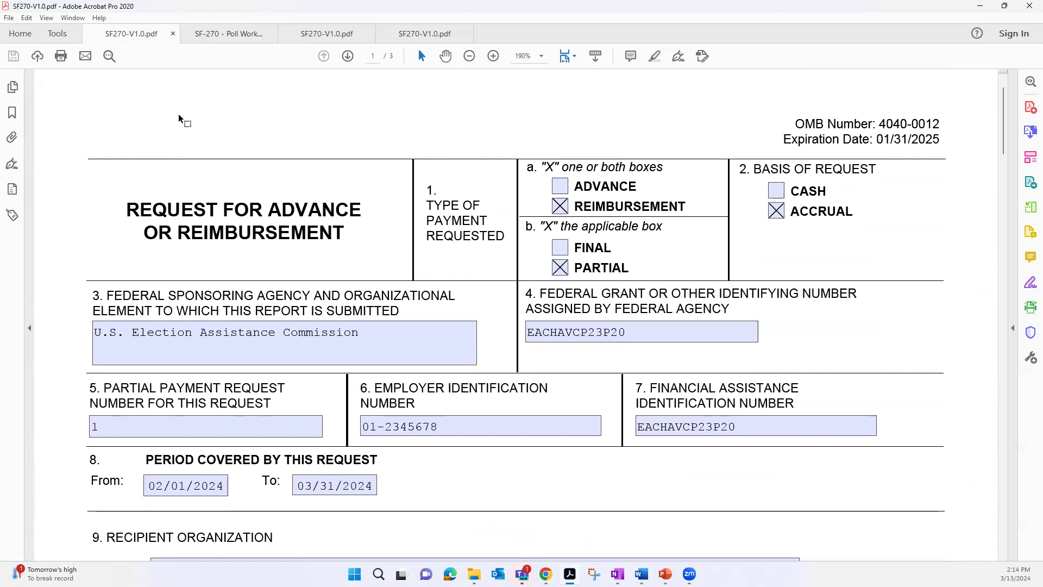
- Open the second reimbursement SF-270 and skim its header, recipient and payee details and start of section 11, returning to the recipient section
click(283, 34)
scroll(88, 196, down, 5)
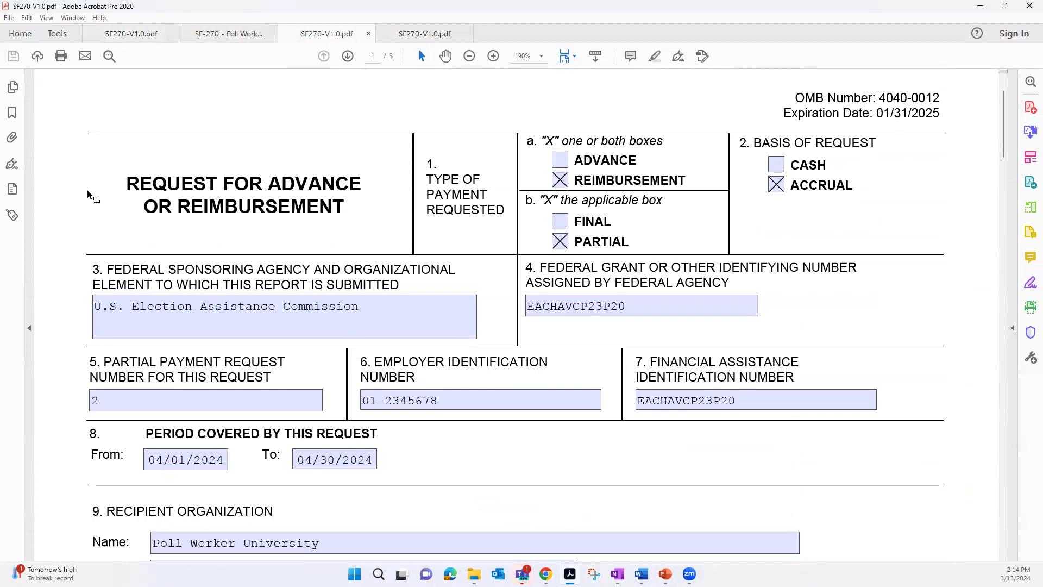
scroll(76, 218, down, 2)
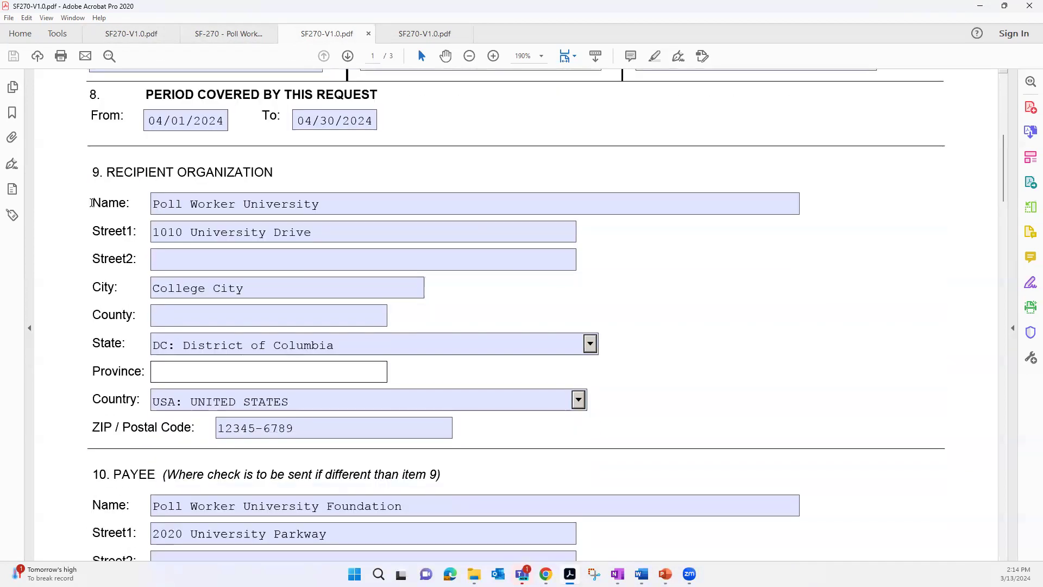
scroll(61, 236, down, 4)
scroll(60, 239, down, 9)
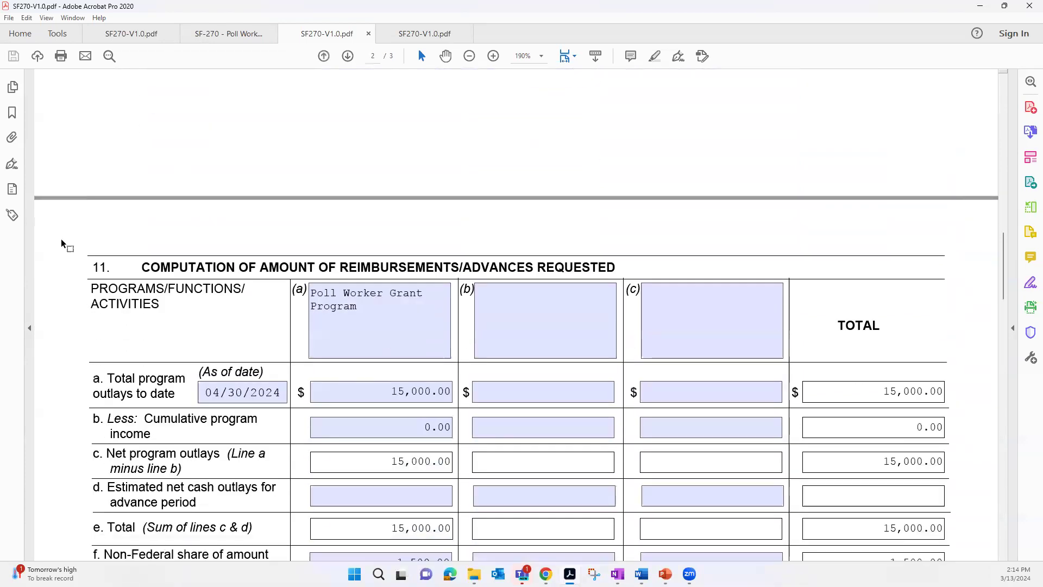
scroll(61, 240, up, 10)
scroll(60, 239, up, 4)
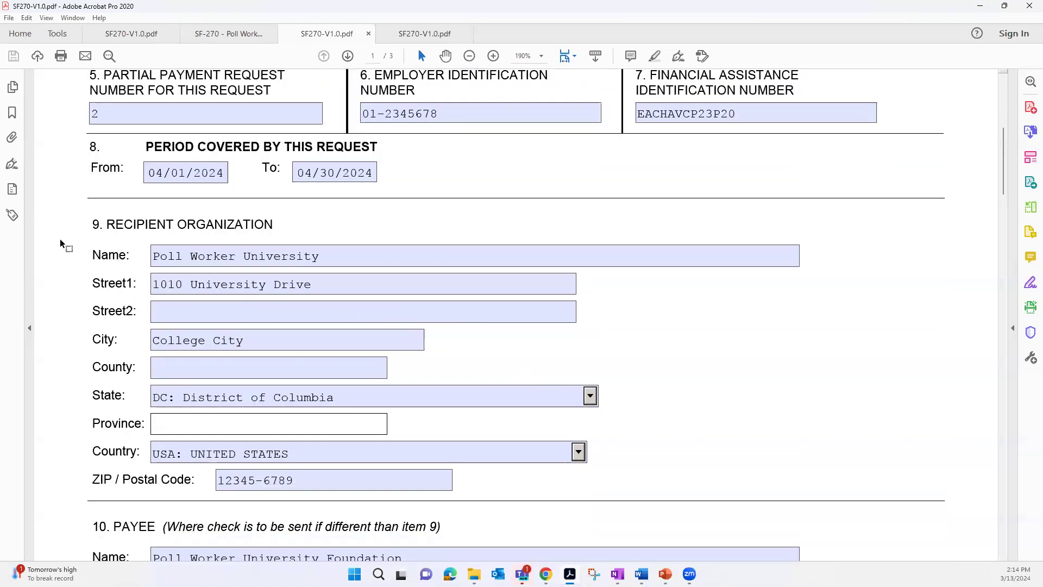
- Review the second request's partial payment number in section 5, the period covered in section 8 and the recipient organization details
drag(110, 216, 84, 214)
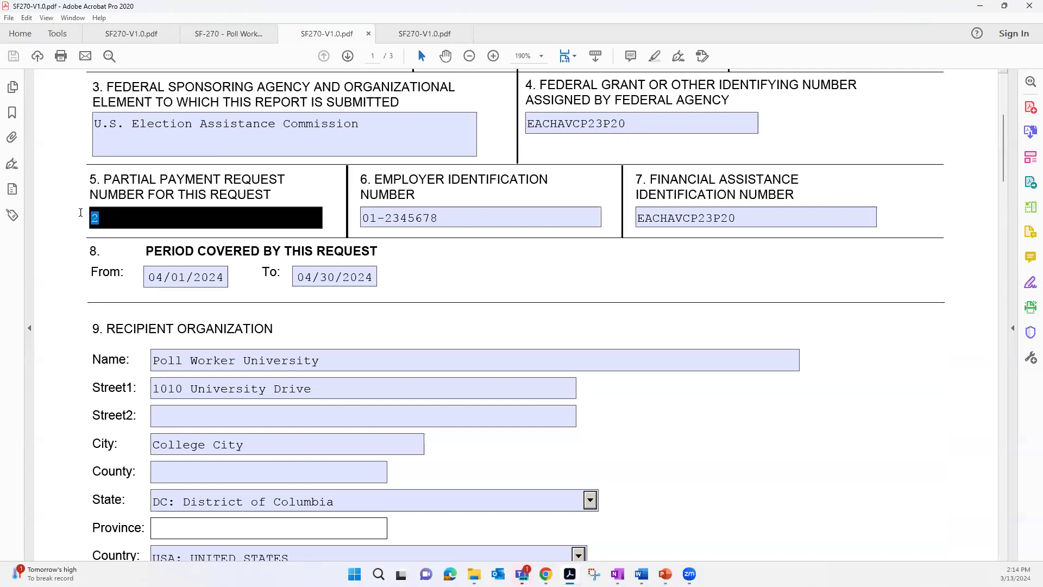
scroll(73, 232, down, 1)
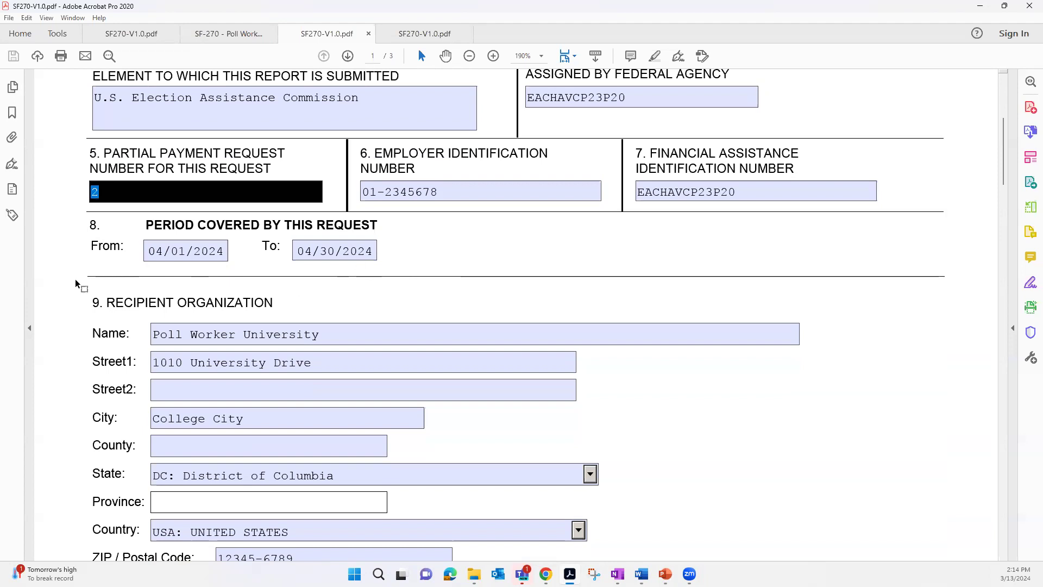
scroll(63, 256, down, 1)
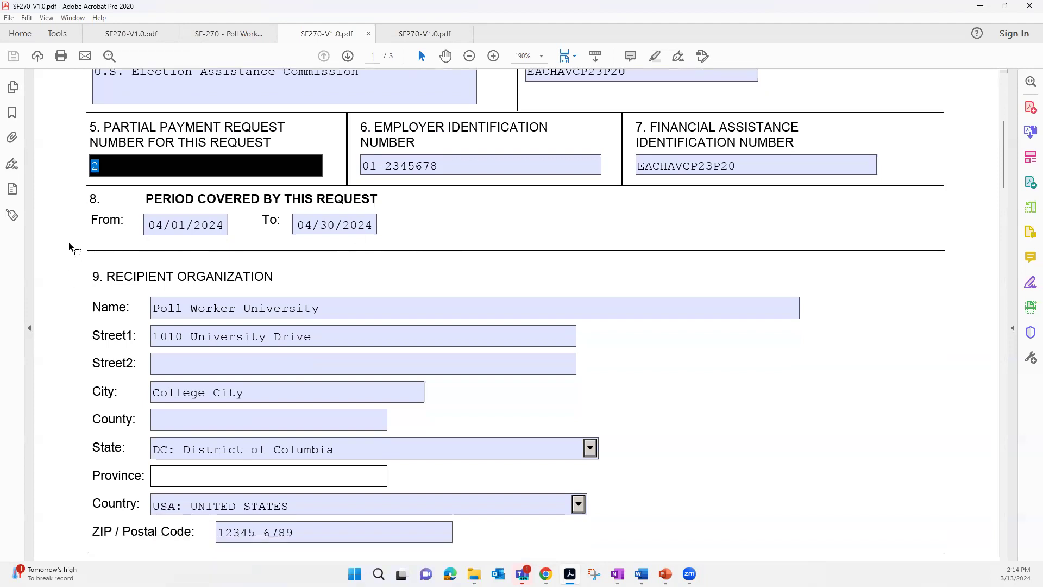
click(177, 222)
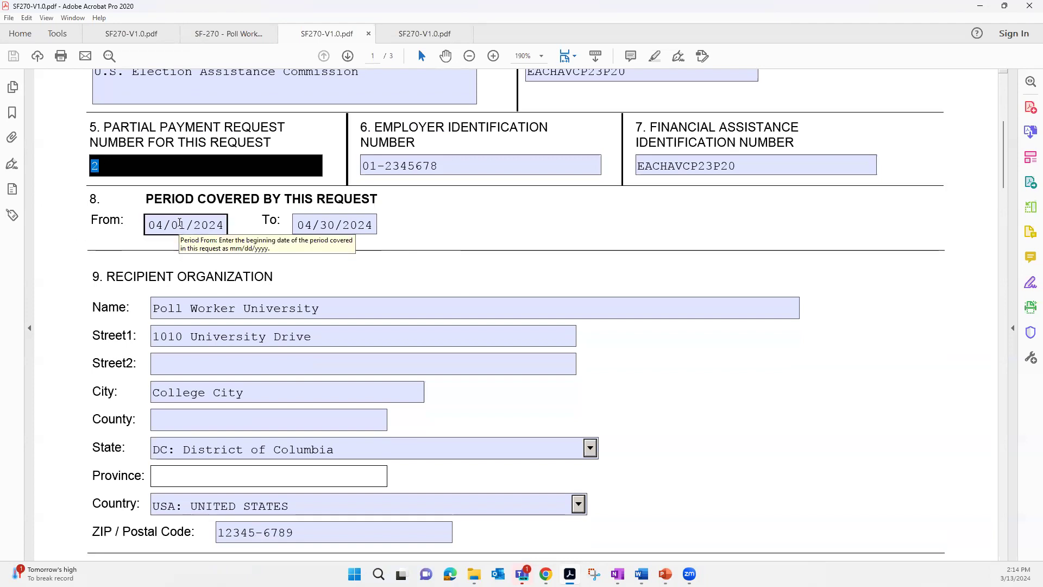
click(71, 239)
scroll(72, 239, down, 10)
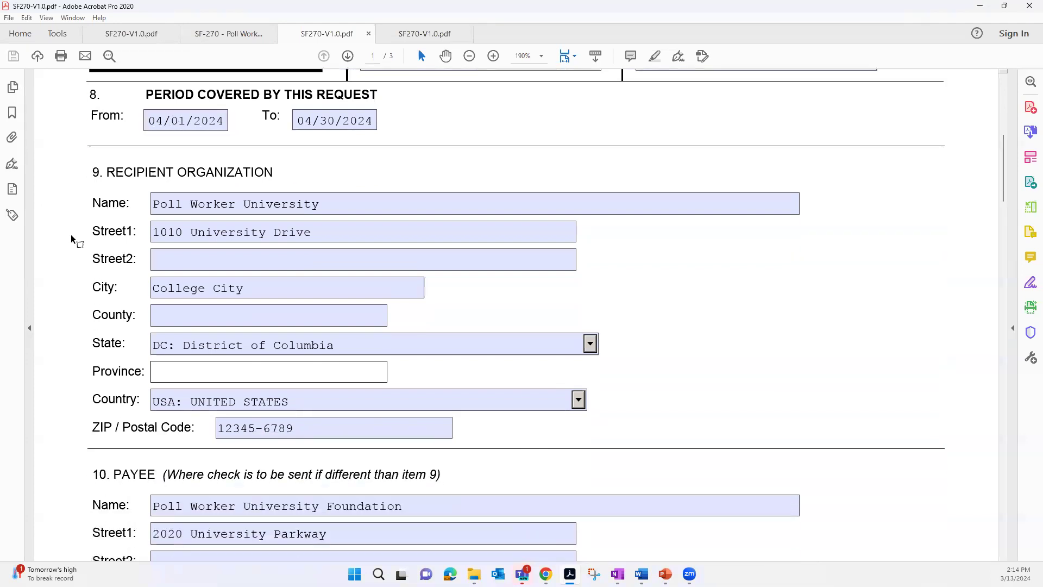
- Examine section 11 of the second request, covering the as-of date, cumulative program outlays and the remaining lines through the Federal share now requested
scroll(72, 239, down, 14)
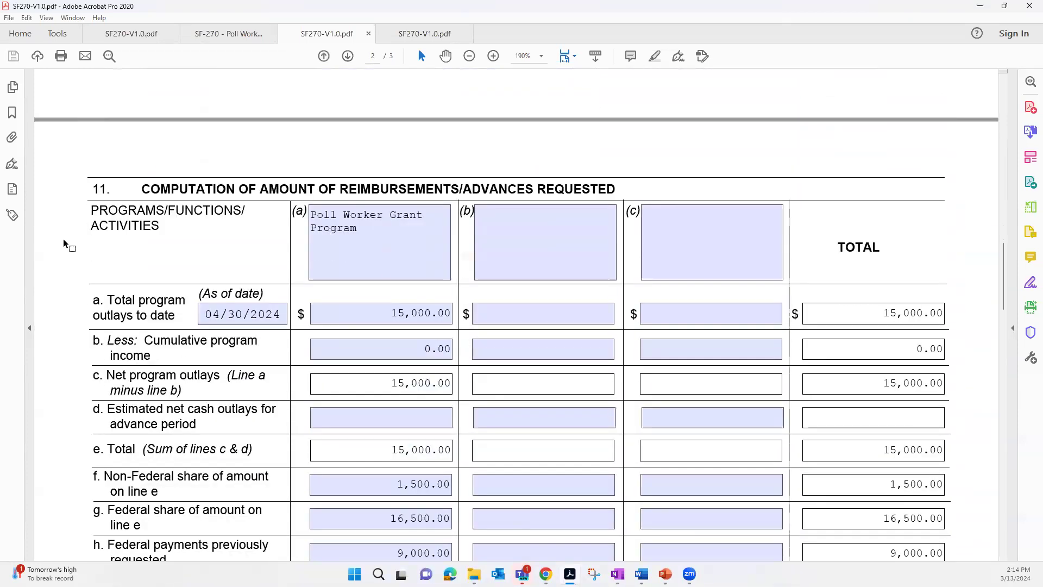
scroll(63, 239, down, 3)
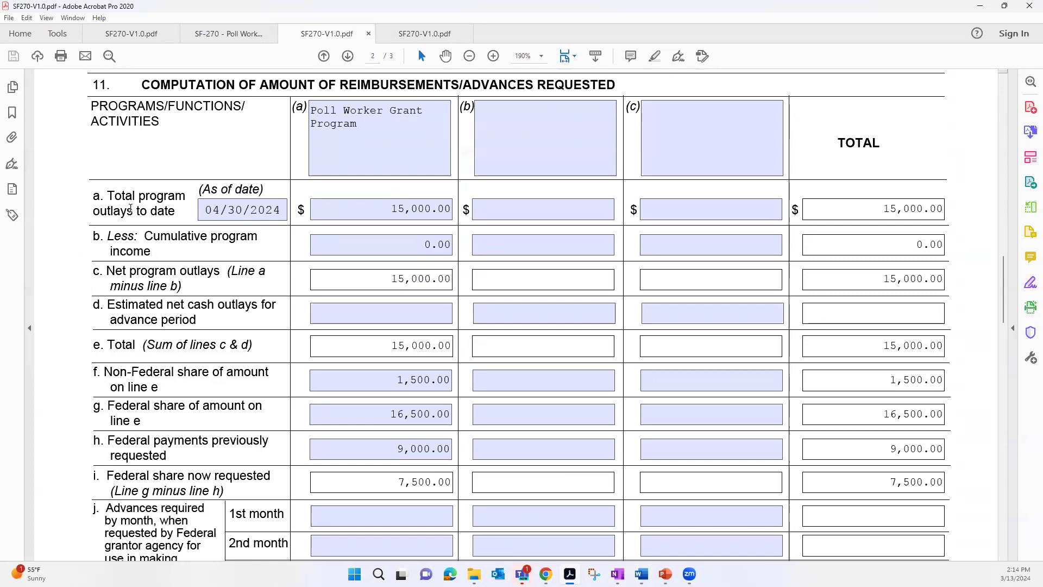
click(216, 210)
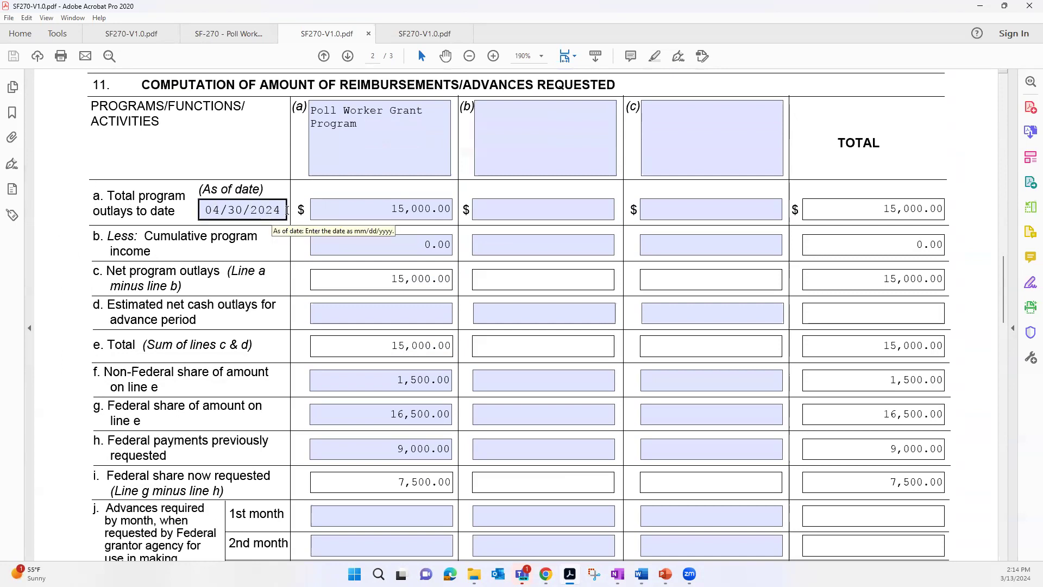
click(380, 214)
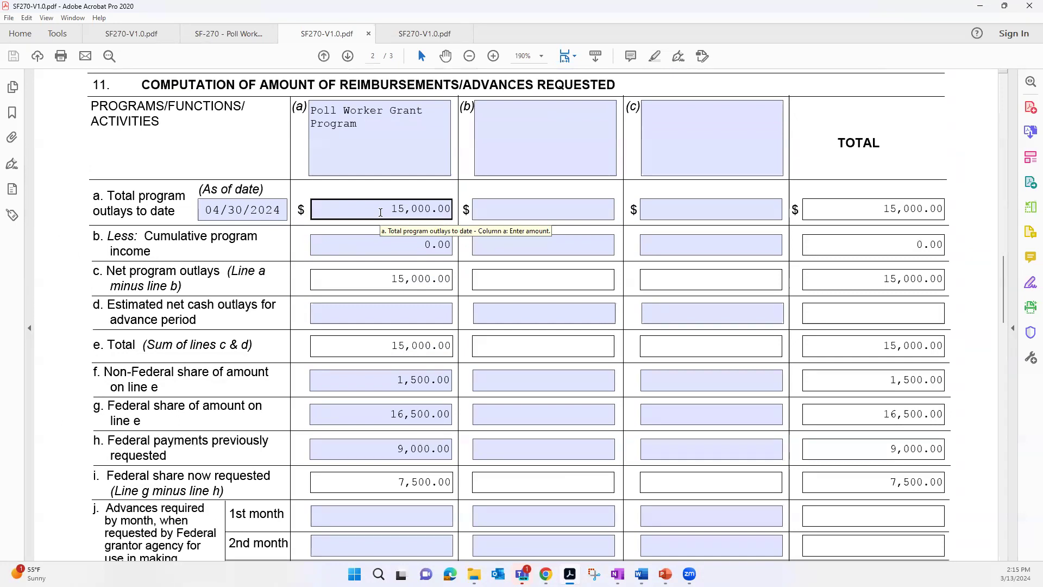
click(461, 210)
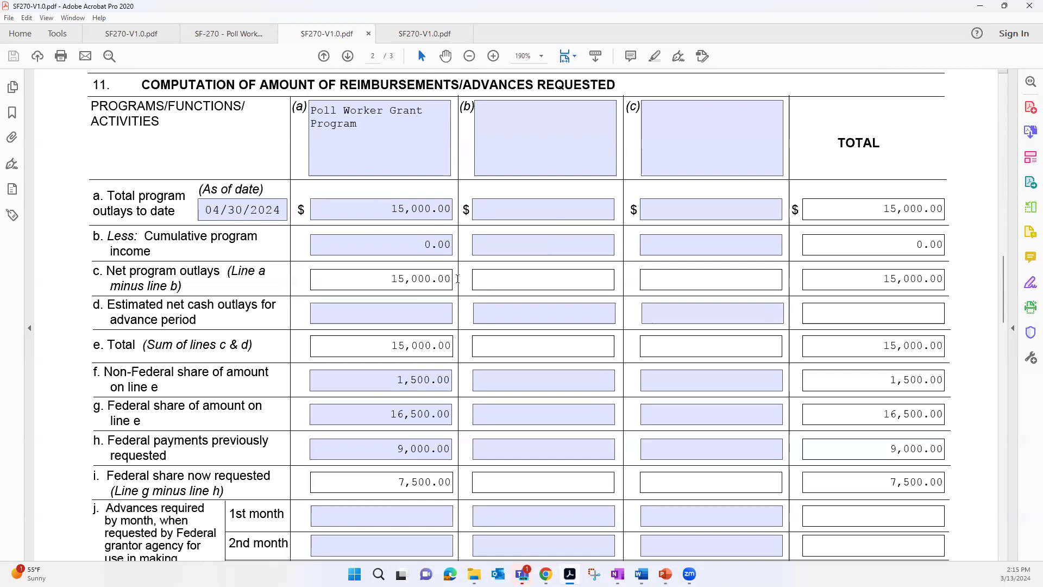
scroll(457, 280, down, 1)
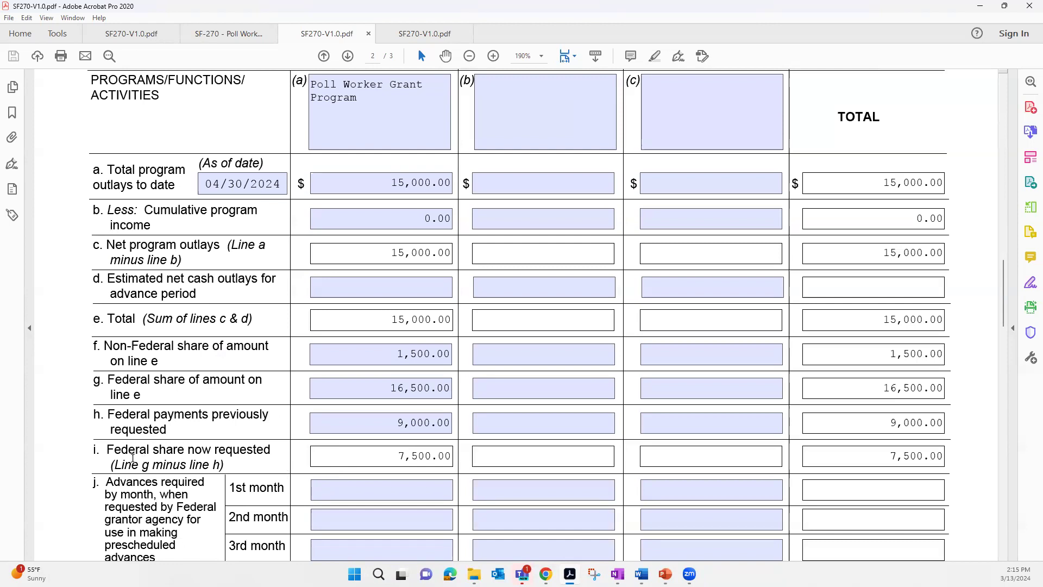
scroll(60, 464, down, 1)
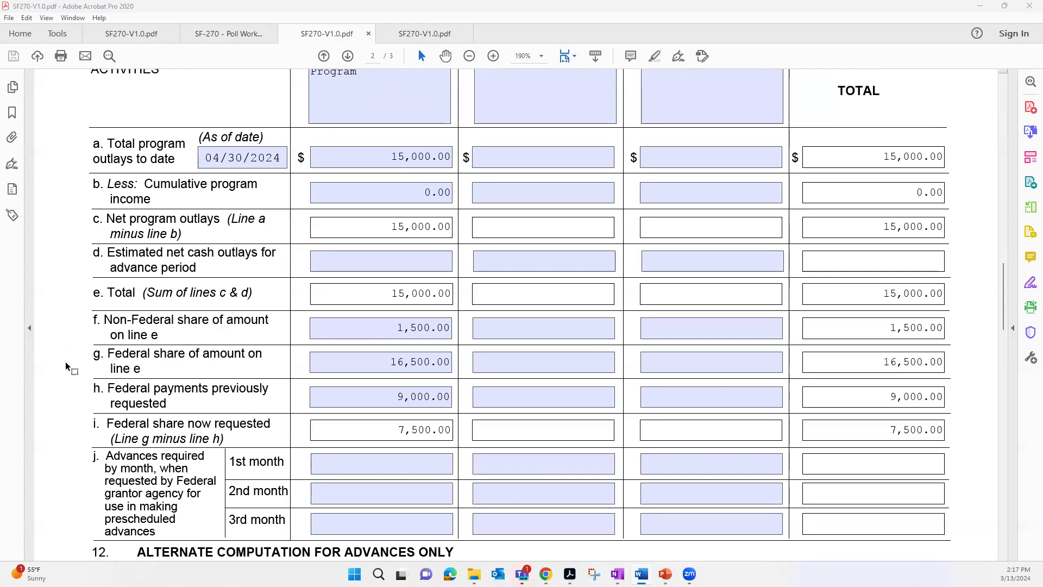
click(415, 369)
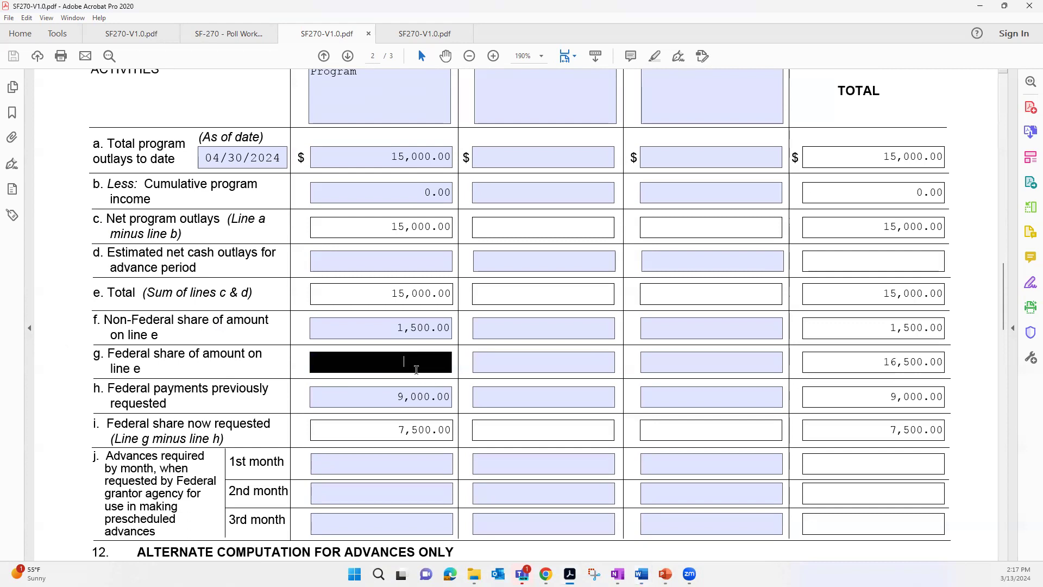
click(69, 383)
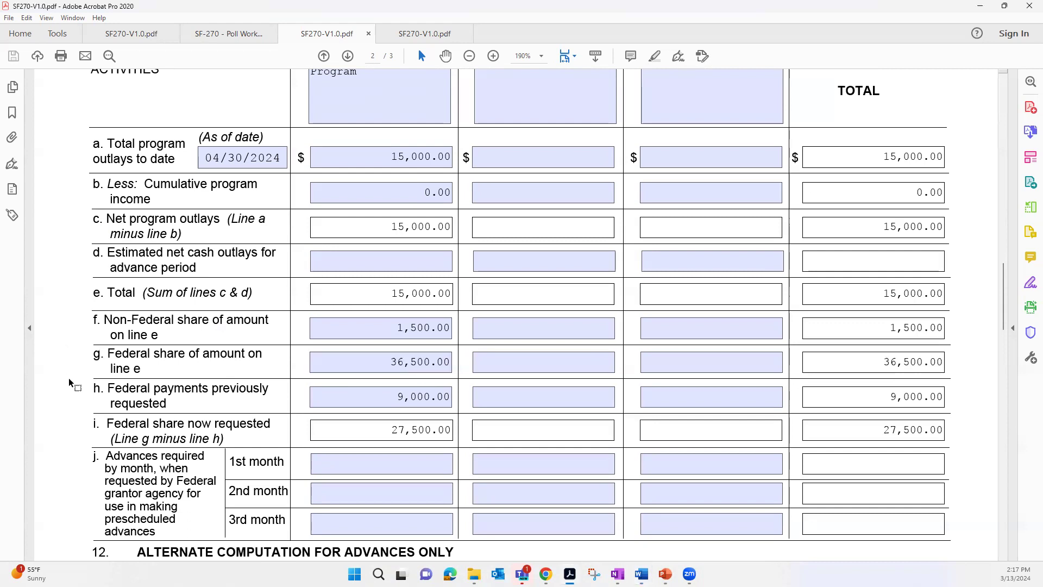
click(376, 361)
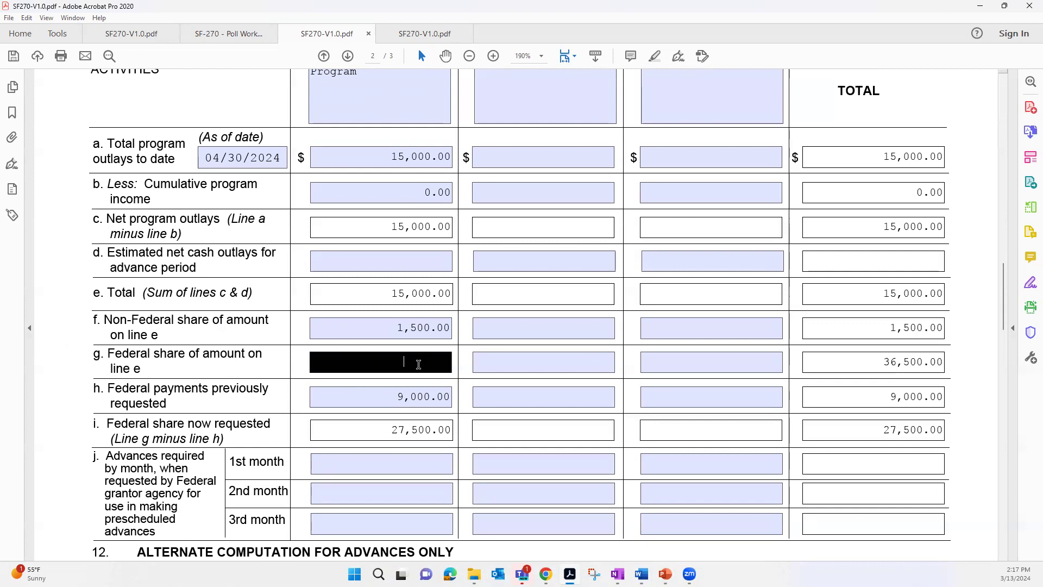
text(1)
click(74, 372)
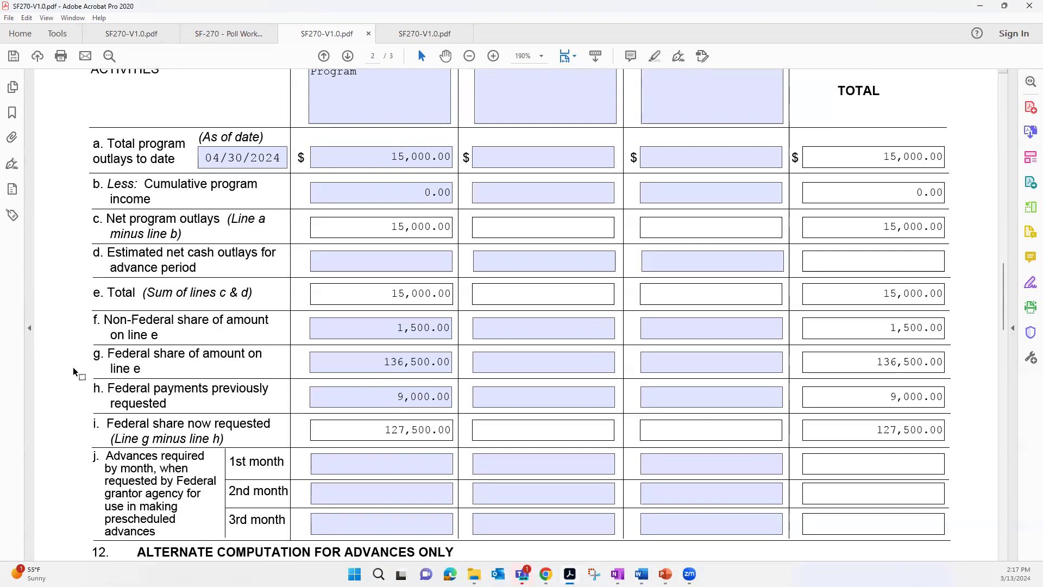
click(412, 366)
key(BackSpace)
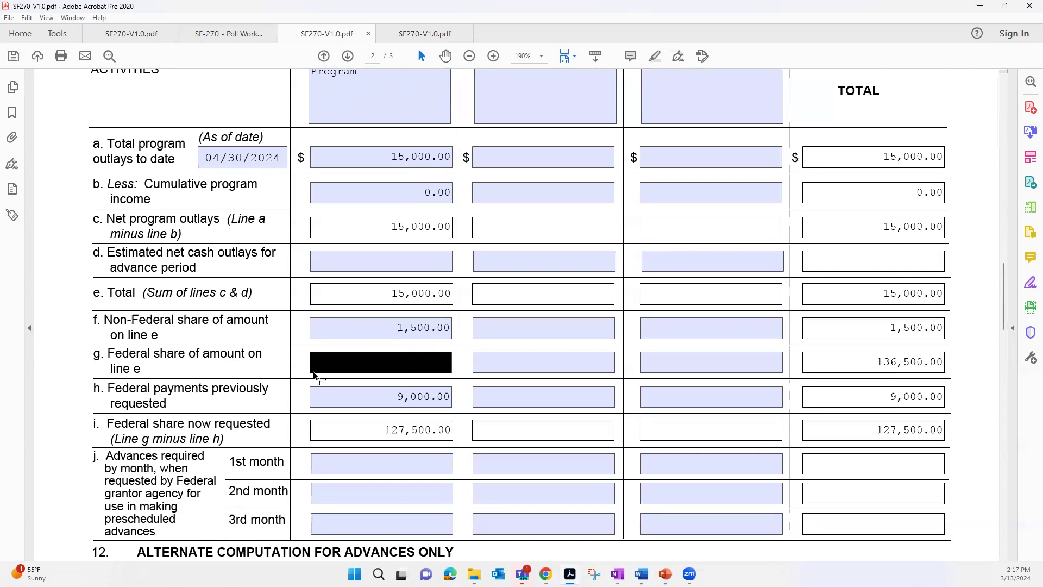
click(57, 353)
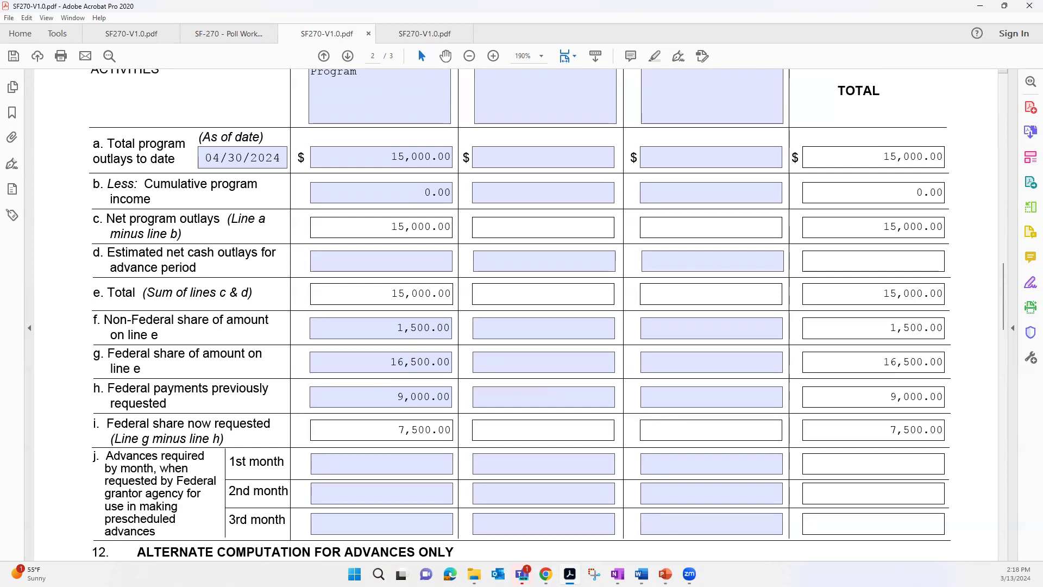
- Set the Federal share of the amount on line g, column (a), to 13500
click(357, 360)
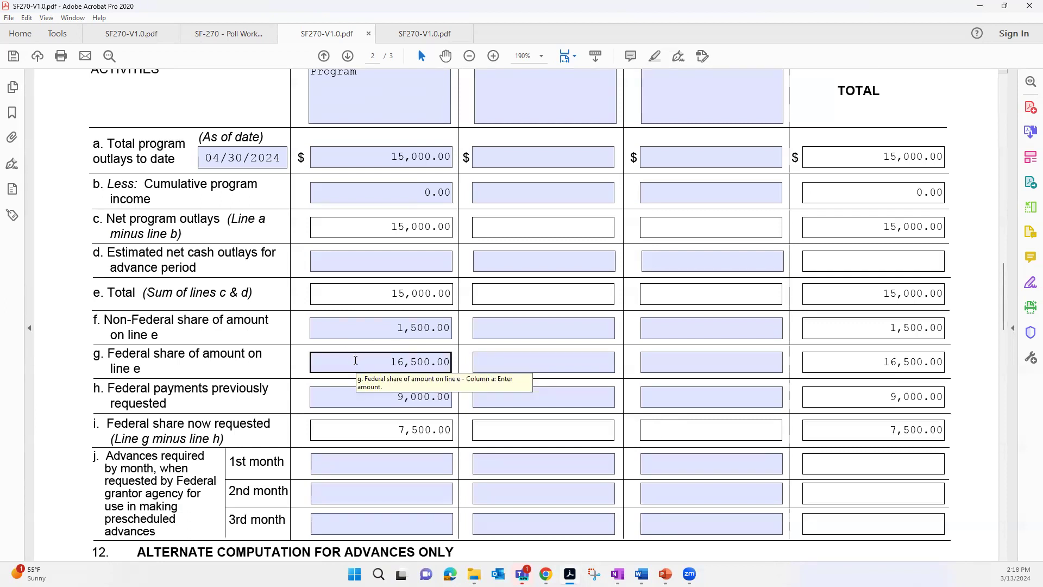
drag(355, 361, 474, 361)
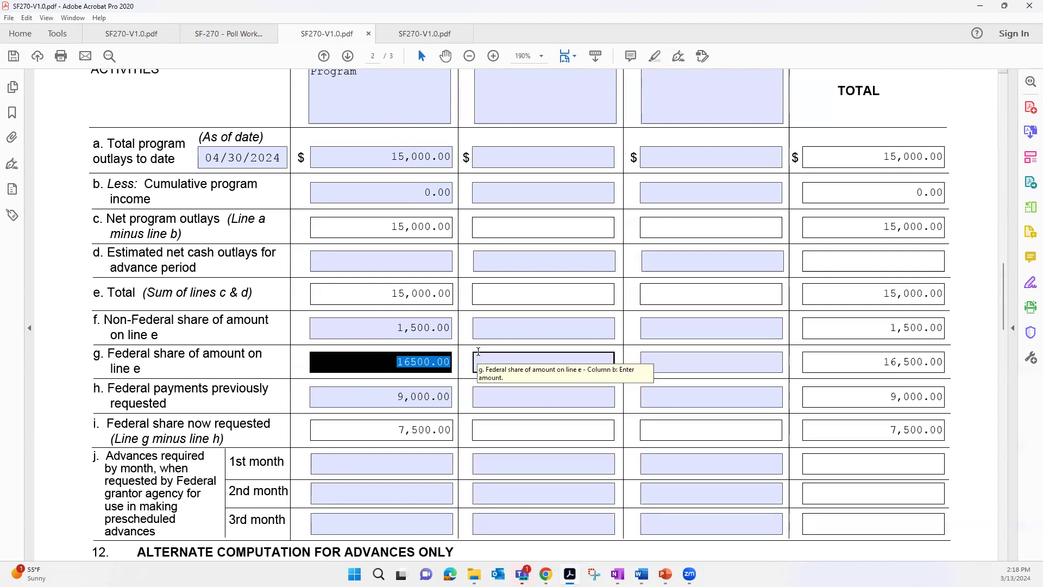
key(BackSpace)
text(13500)
key(Return)
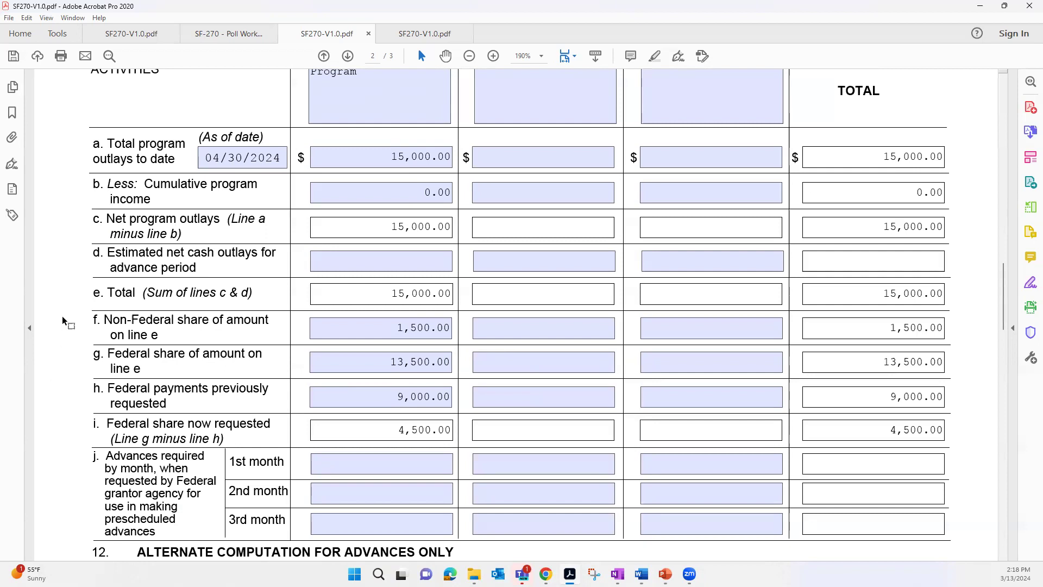
- Check the second request's section 11 lines, and compare them with the computation section of the marked-up first reimbursement form
scroll(63, 321, down, 1)
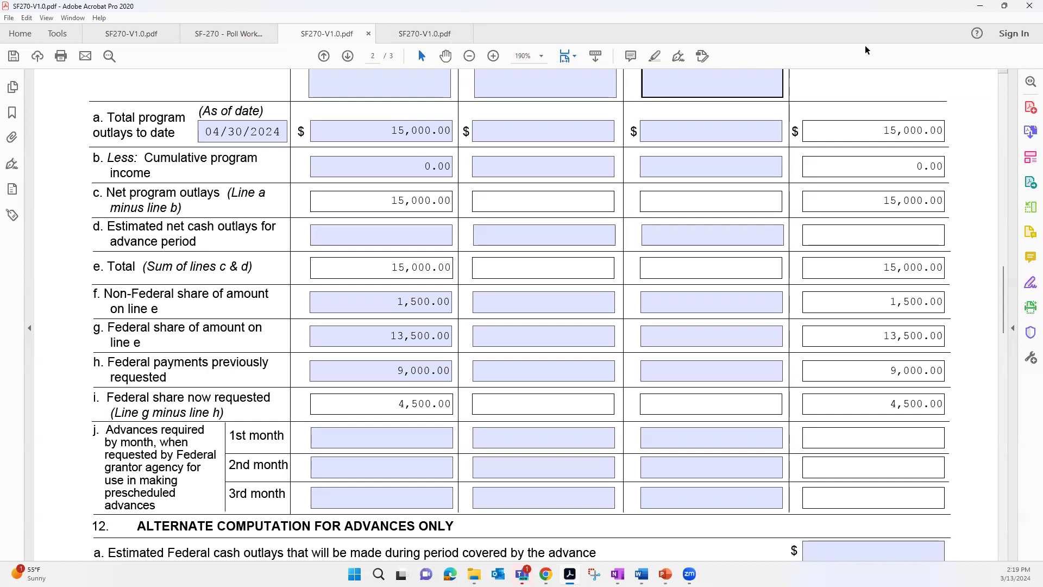
click(231, 38)
scroll(197, 212, up, 3)
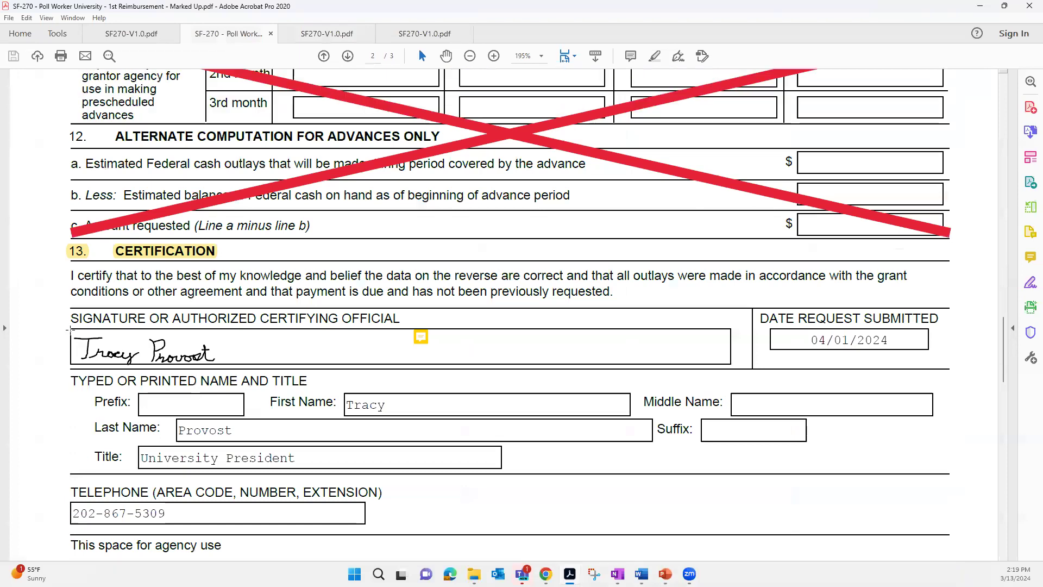
scroll(39, 308, up, 4)
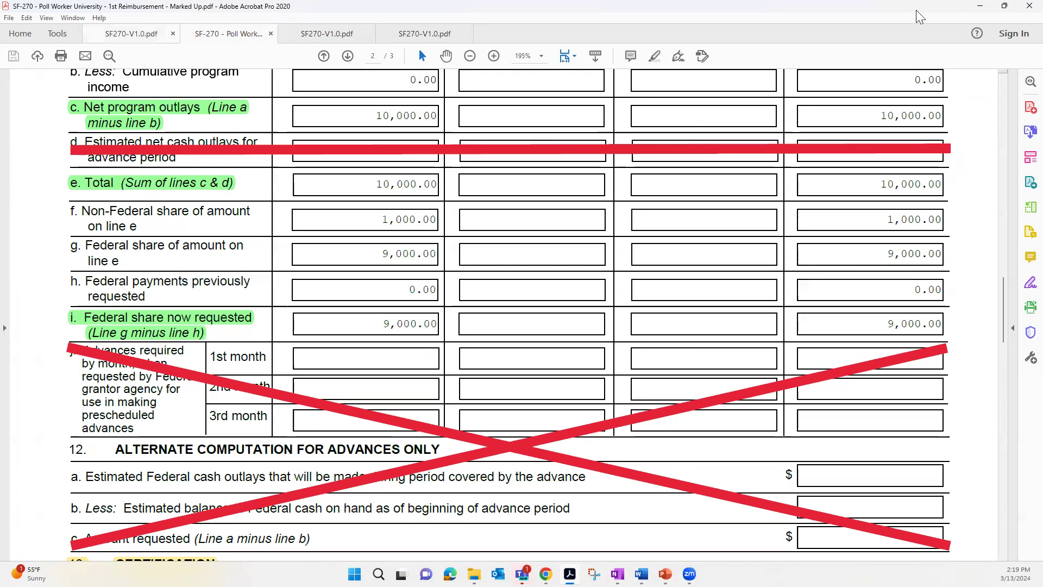
- Minimize the PDF window to return to the PowerPoint slide show and advance to the Compliance Actions Impact slide
click(981, 7)
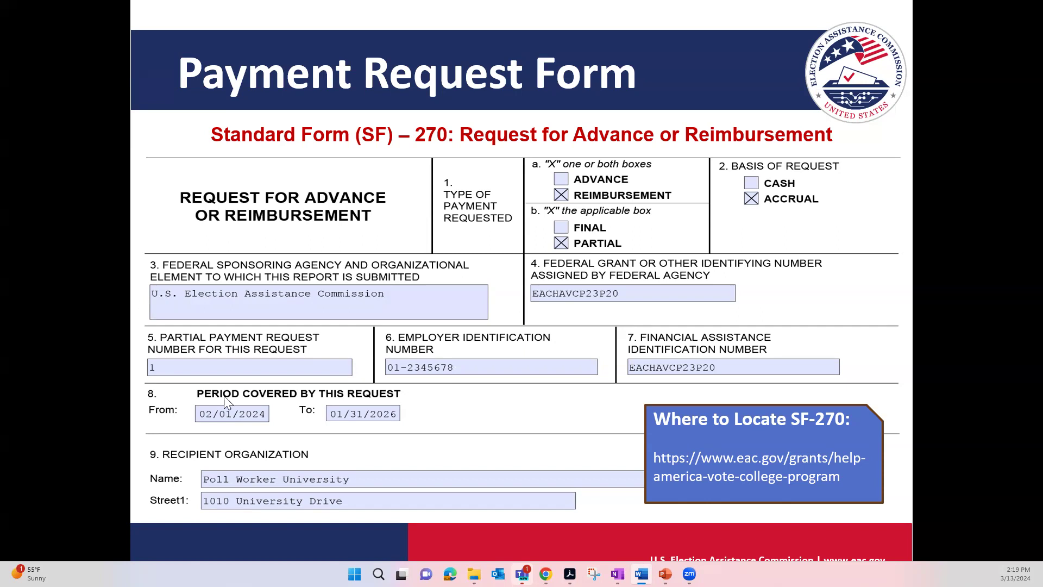
click(89, 511)
click(105, 472)
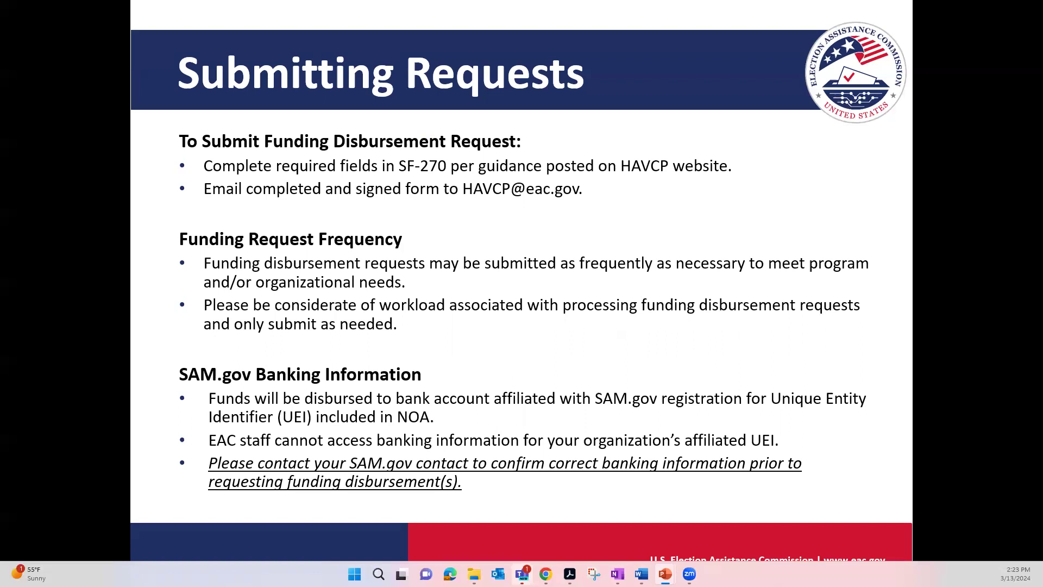
click(56, 496)
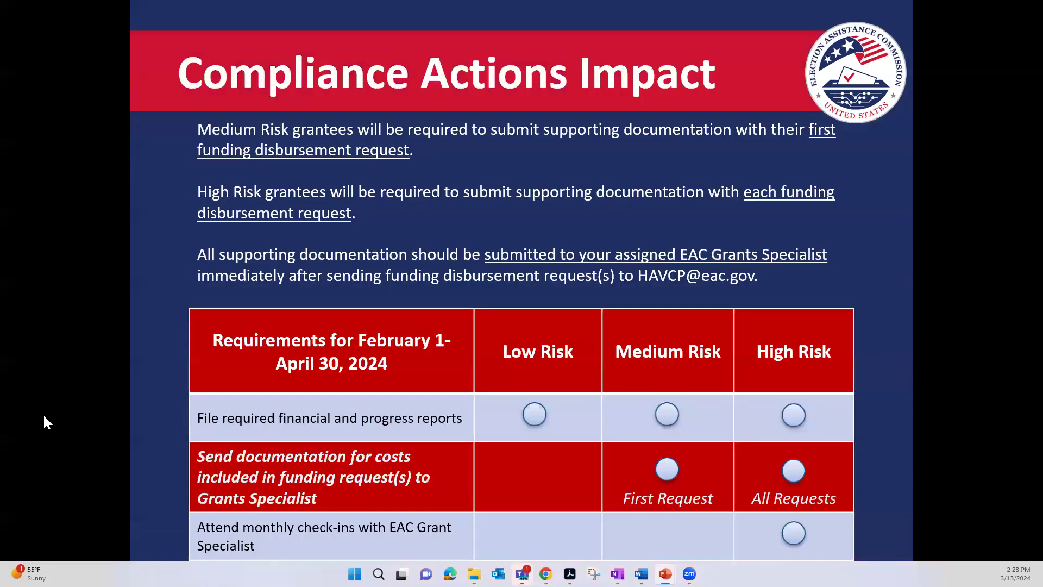